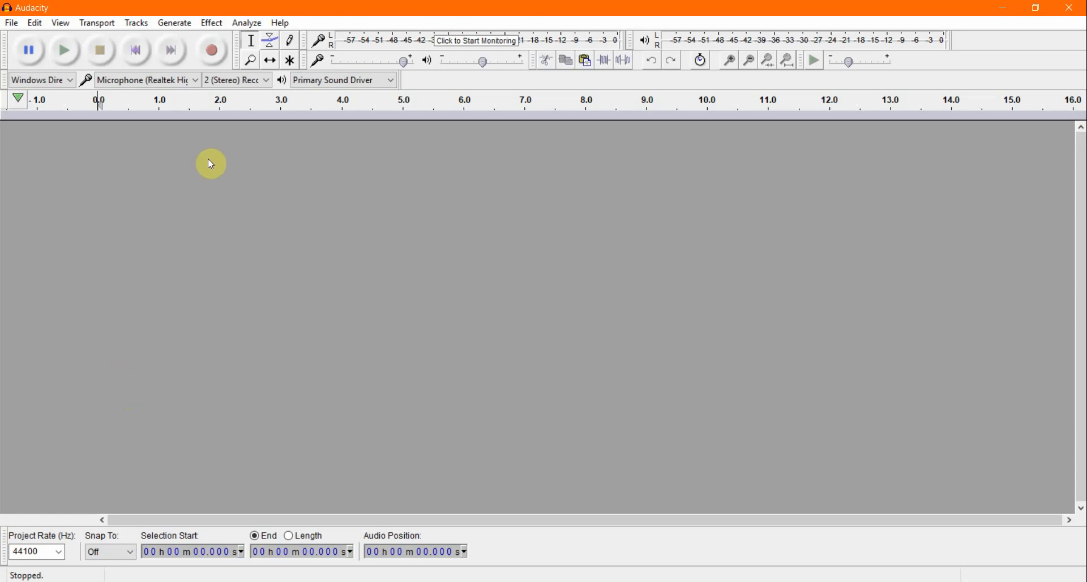
Choose the Realtek High Definition Audio microphone as the recording device
left_click(29, 51)
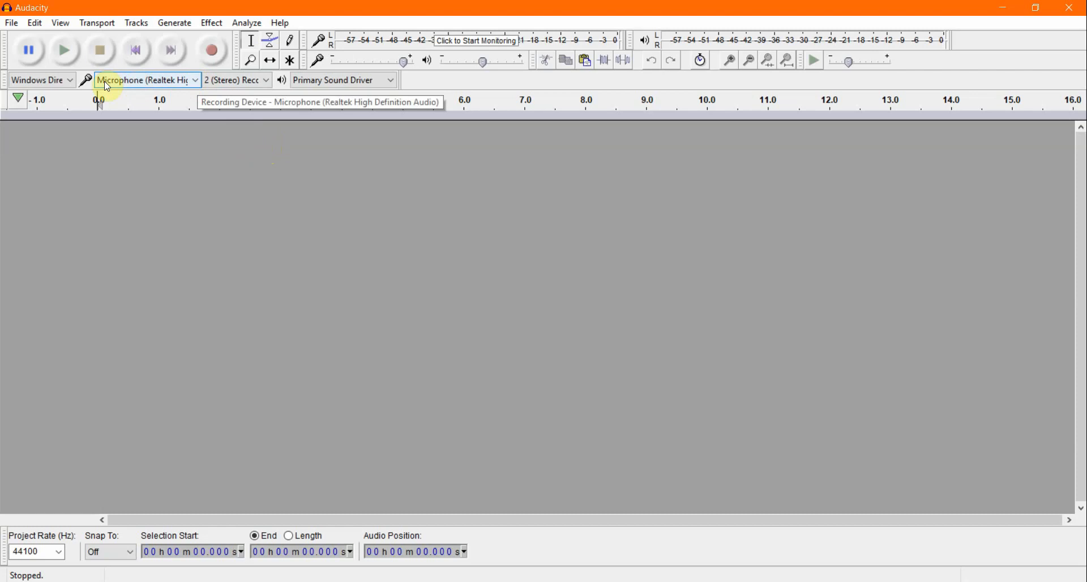
left_click(195, 85)
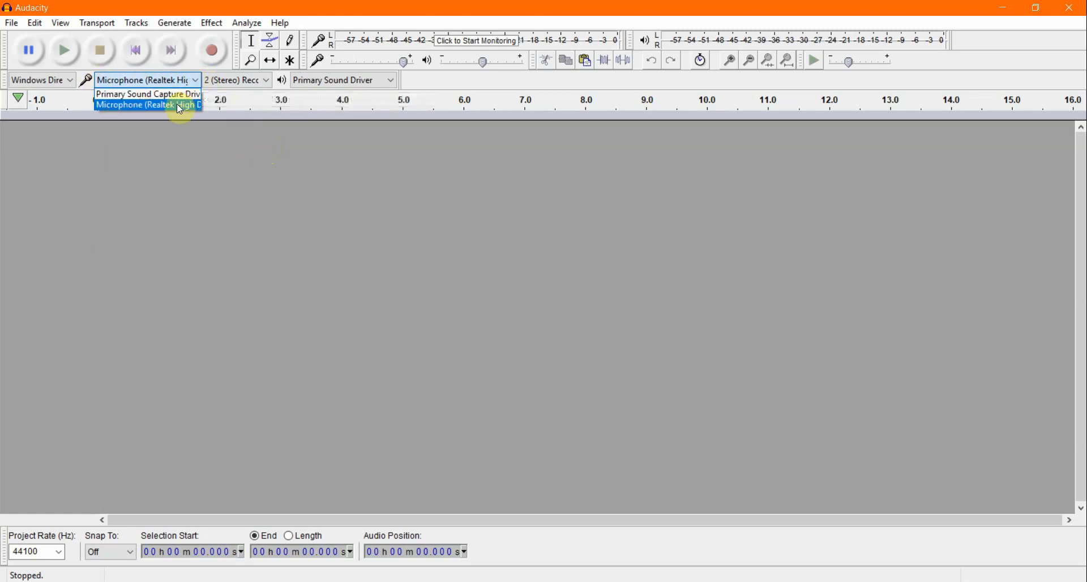
left_click(151, 107)
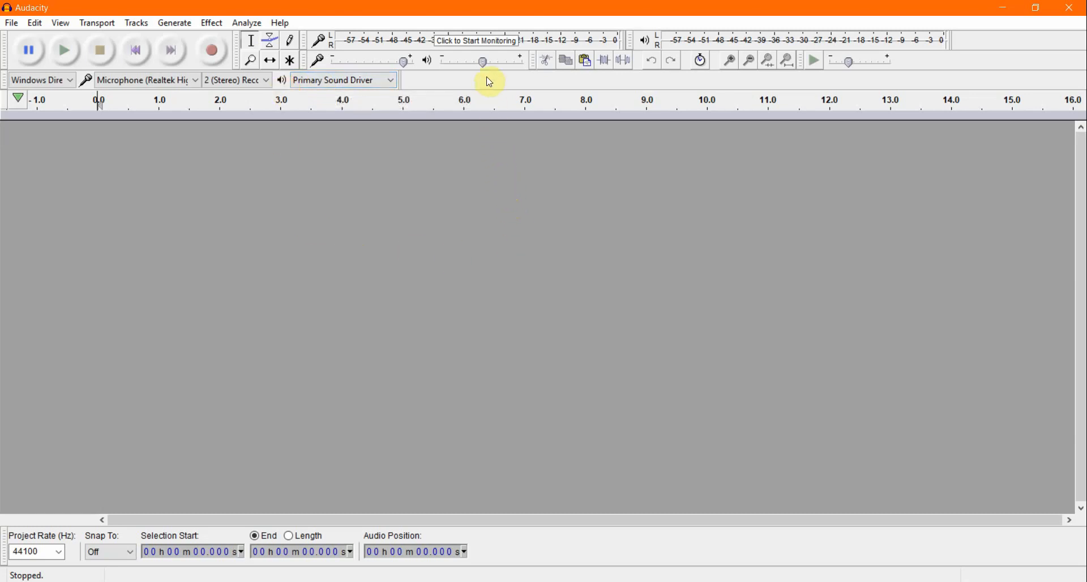
Lower the playback volume to its minimum and record a microphone clip of about 24 seconds
mouse_move(484, 66)
left_click(483, 62)
left_click_drag(484, 67, 448, 68)
mouse_move(405, 65)
left_click(213, 52)
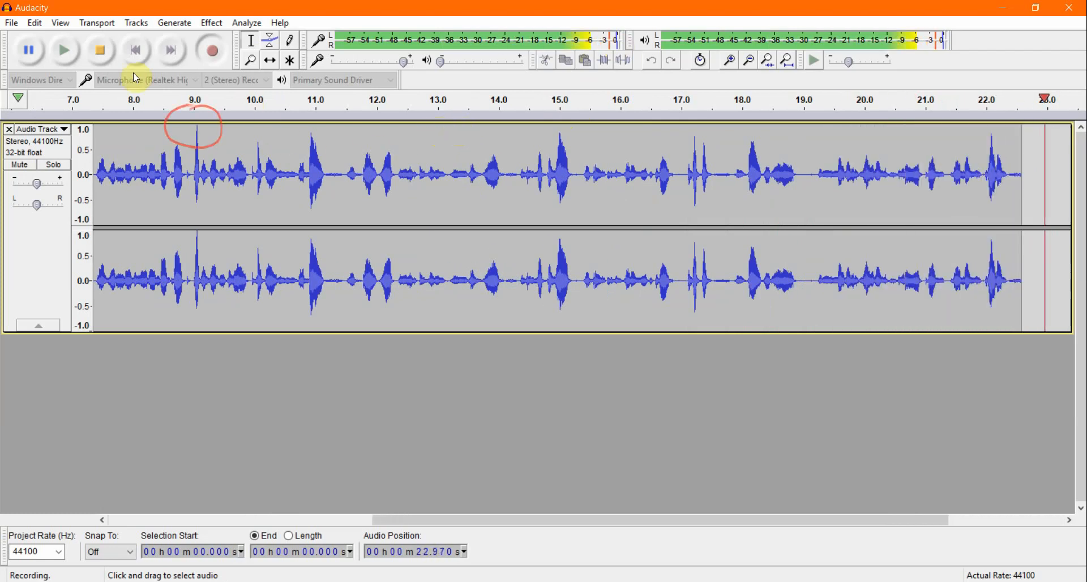
left_click(100, 50)
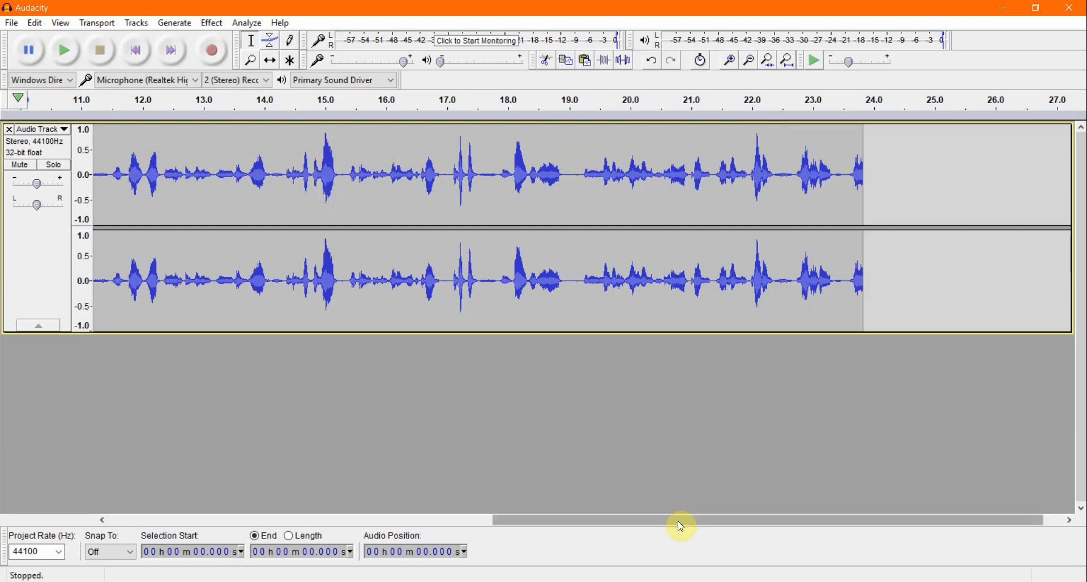
Raise the playback volume to near maximum, play the recording from close to its beginning, and stop it
left_click_drag(678, 520, 222, 547)
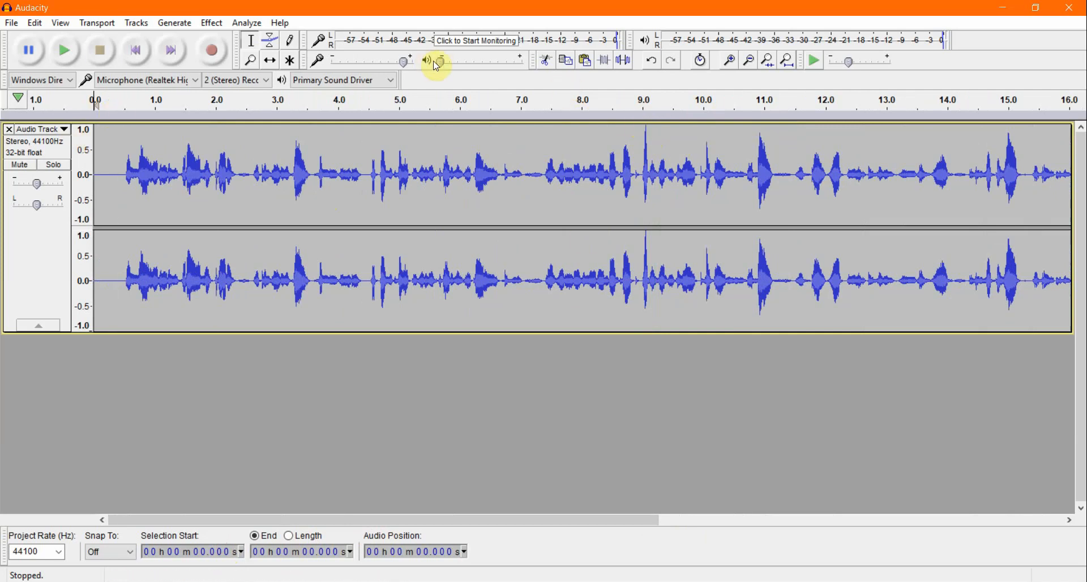
left_click_drag(442, 67, 517, 69)
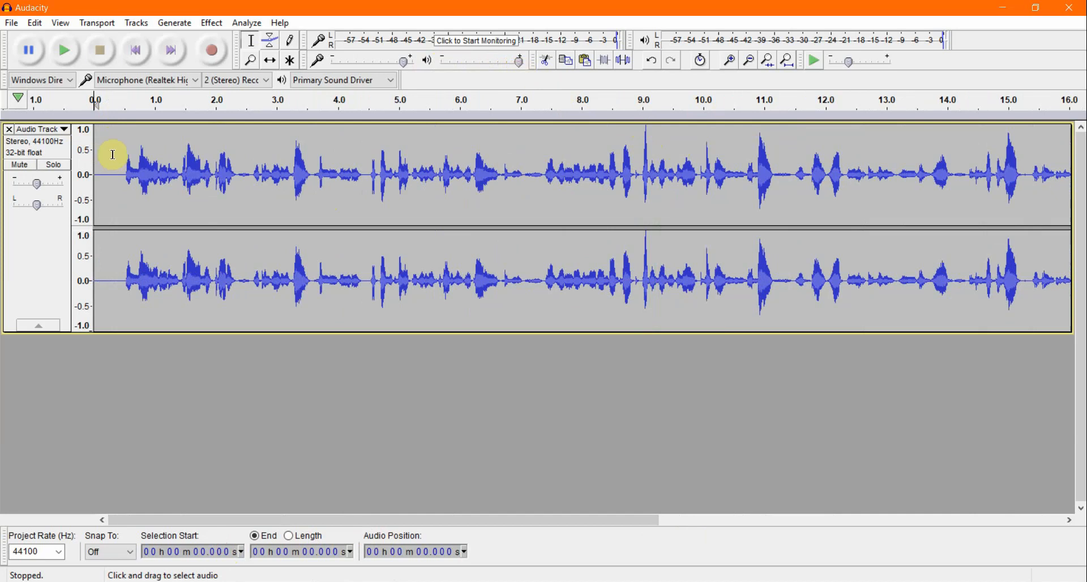
left_click(107, 106)
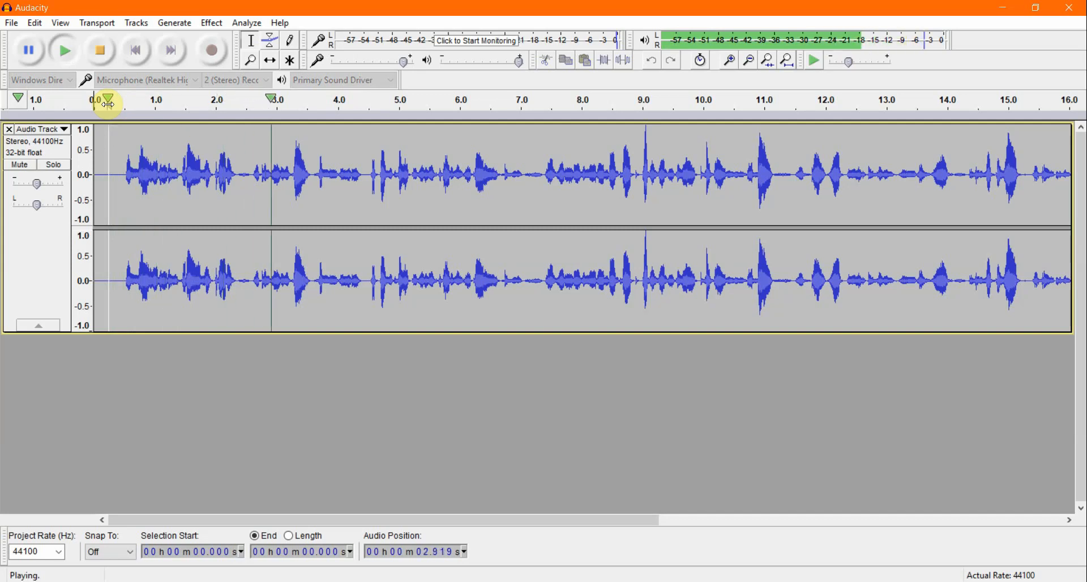
left_click(104, 52)
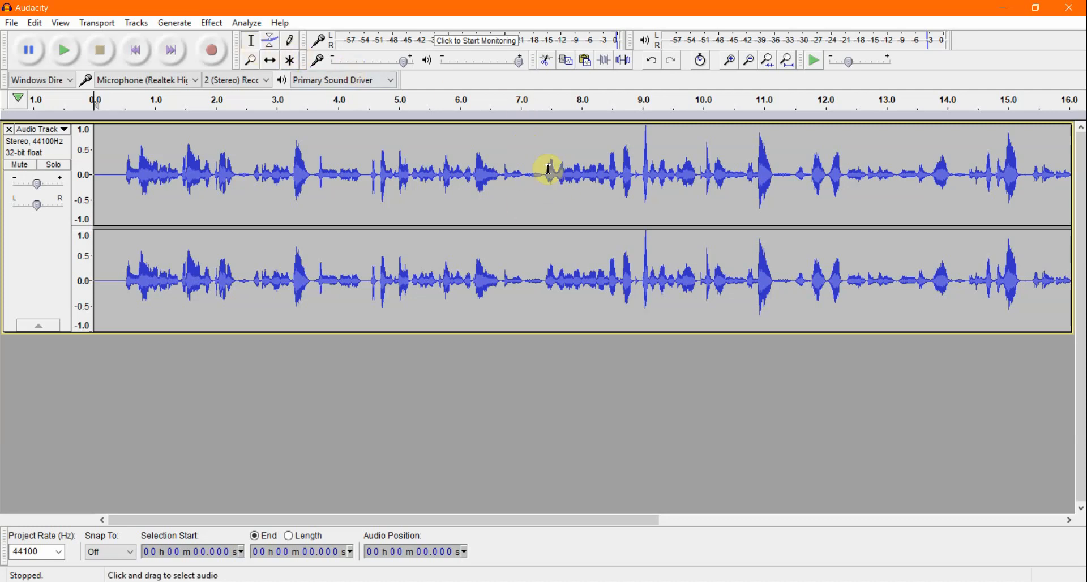
Delete the first 7.129 seconds of the recording and play the trimmed track briefly from its beginning
left_click(528, 158)
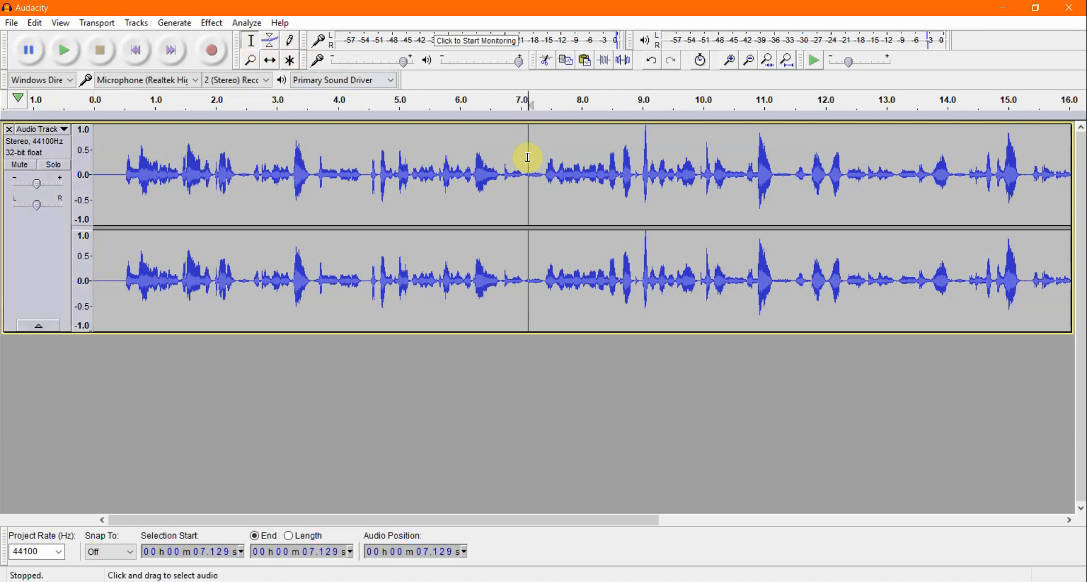
left_click_drag(528, 158, 60, 171)
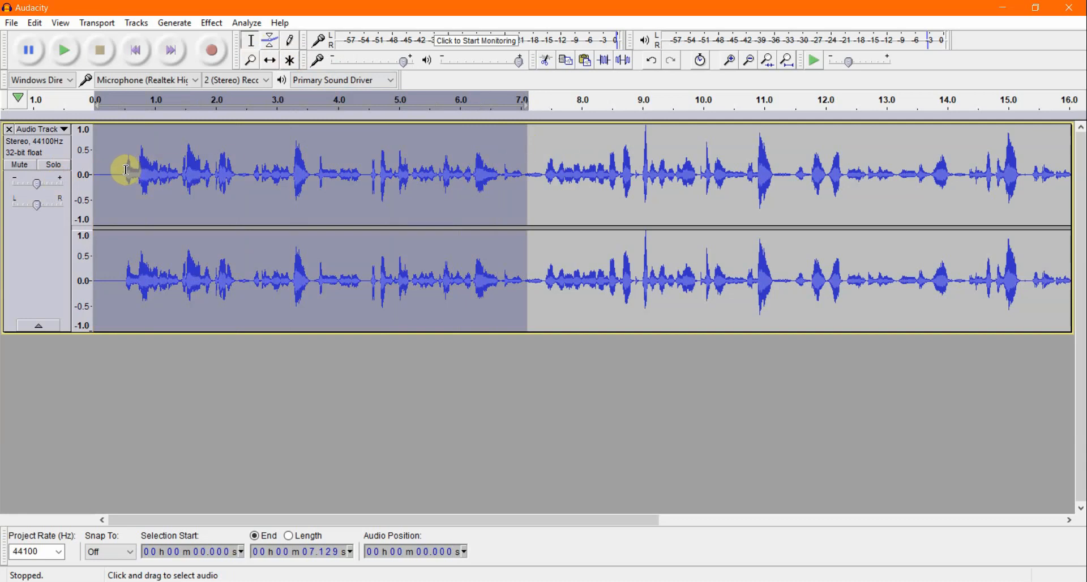
key("Delete")
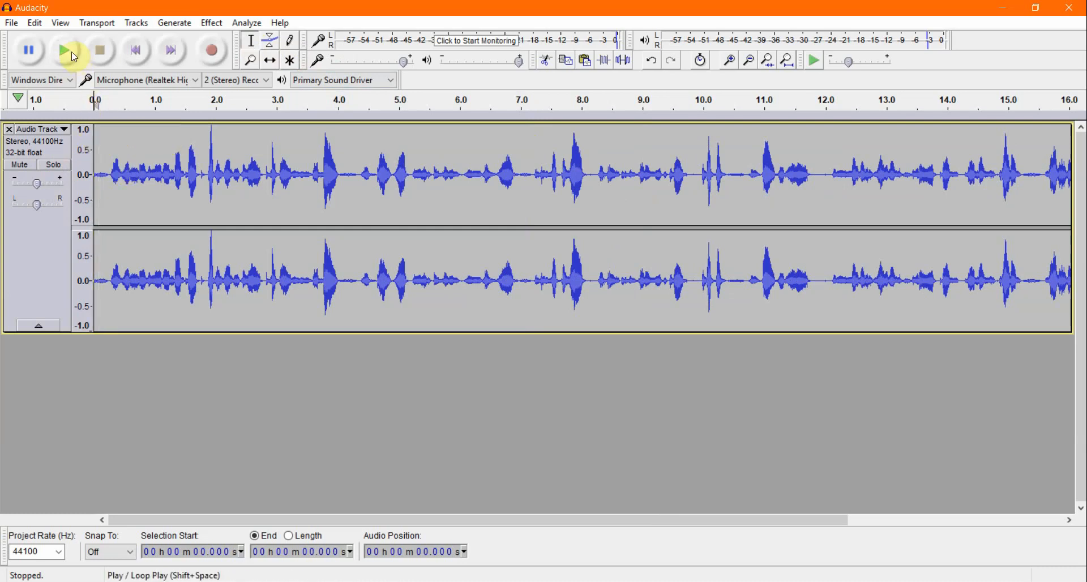
left_click(100, 103)
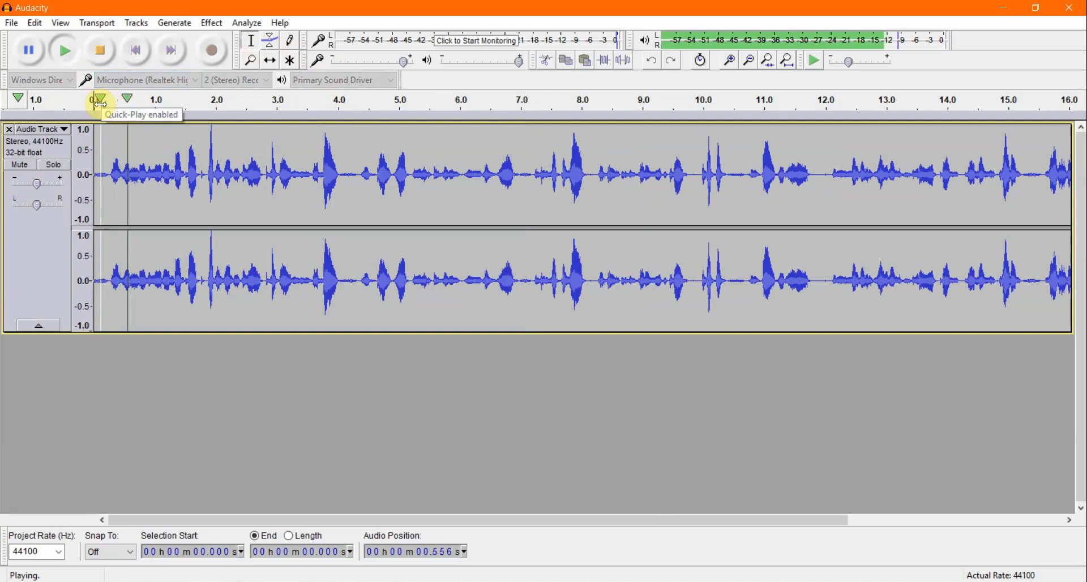
left_click(102, 51)
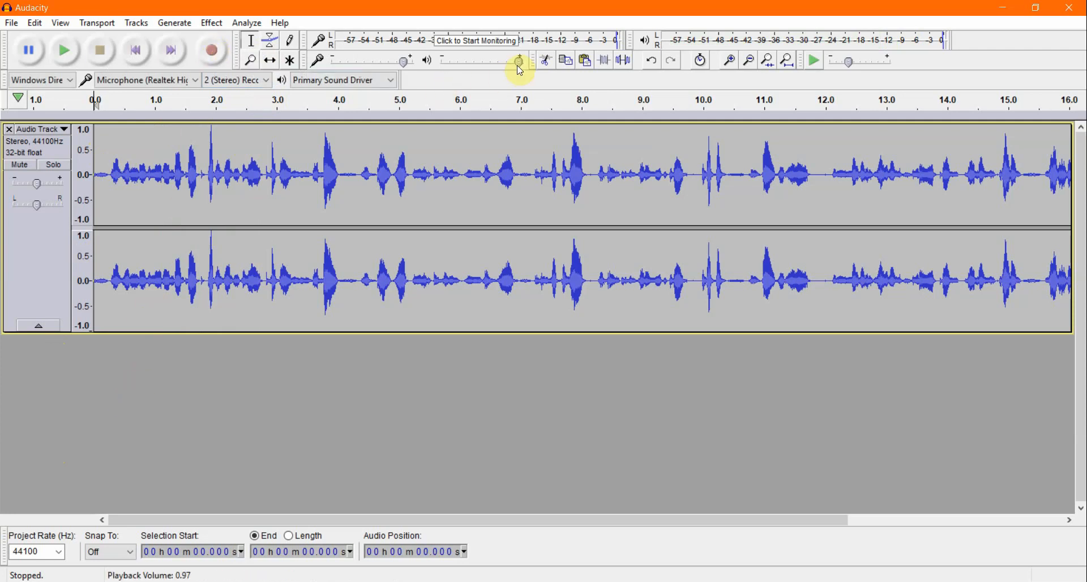
Lower the playback volume to its minimum and record a second track of about 5 seconds
left_click_drag(519, 70, 433, 60)
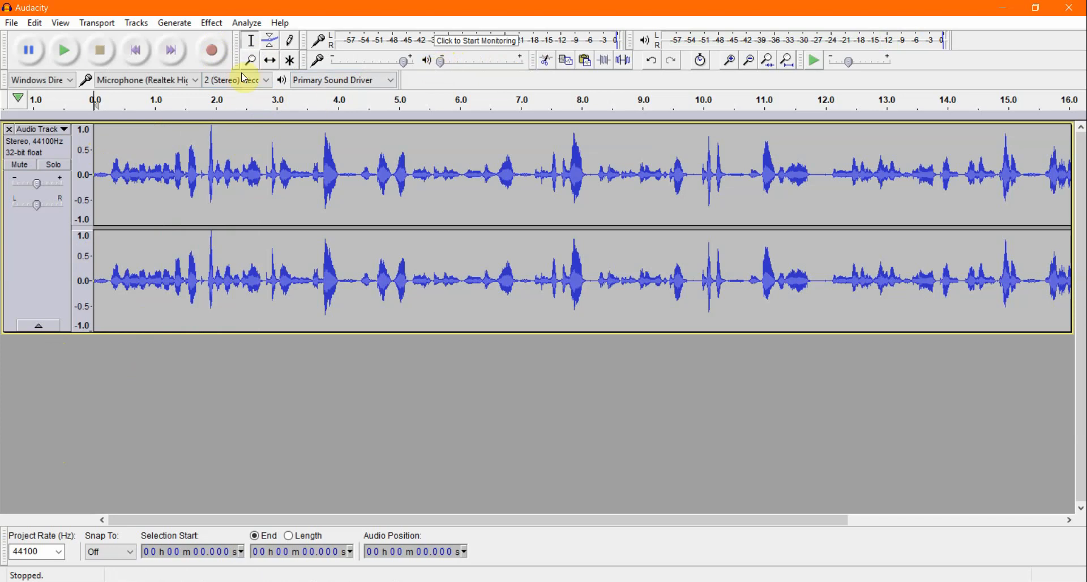
left_click(212, 51)
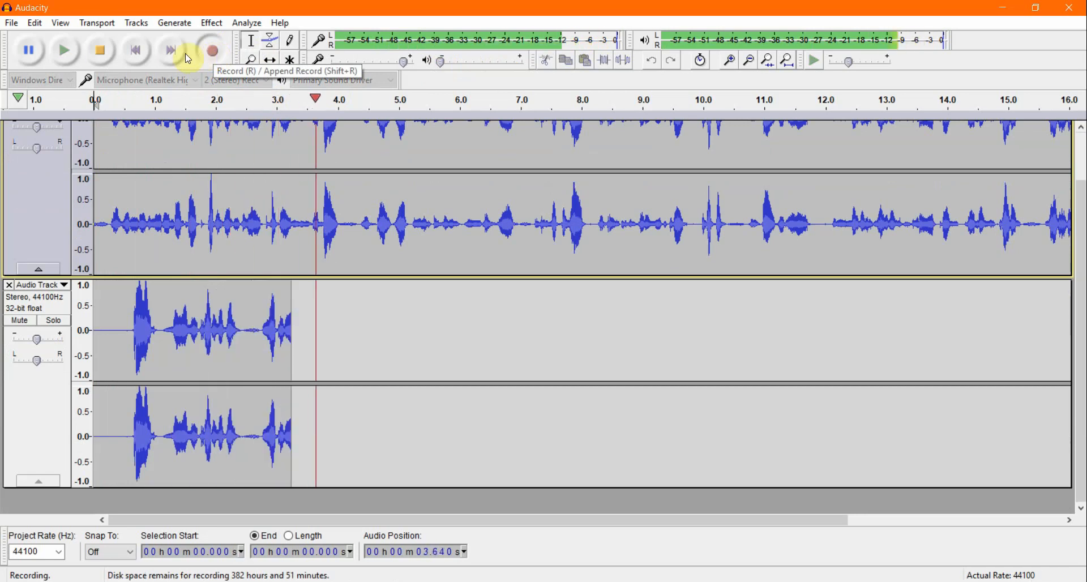
left_click(109, 55)
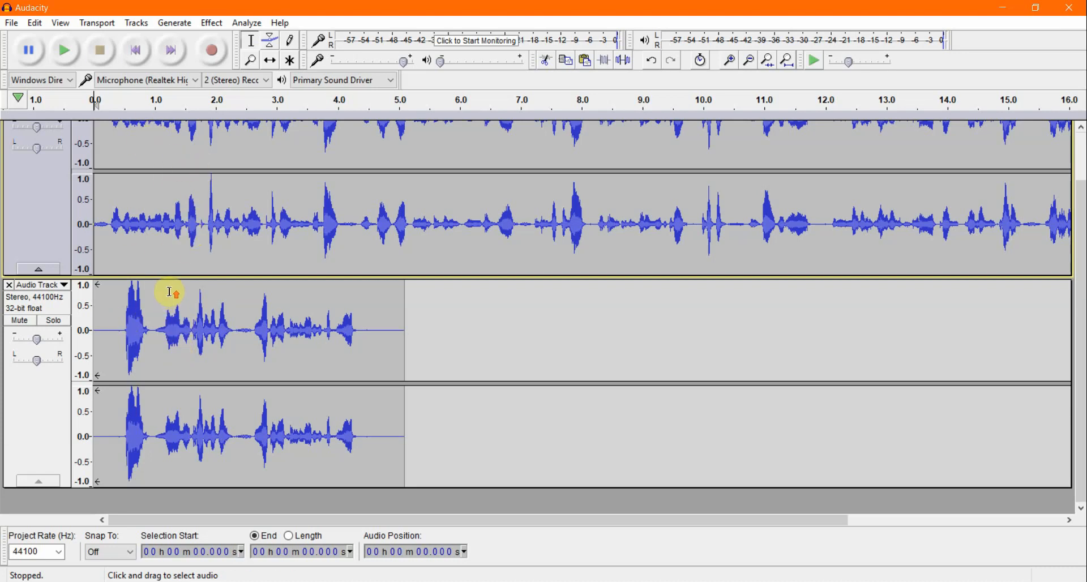
Raise the playback volume to maximum, play both tracks together from near the beginning, and stop
scroll(170, 291, "up", 2)
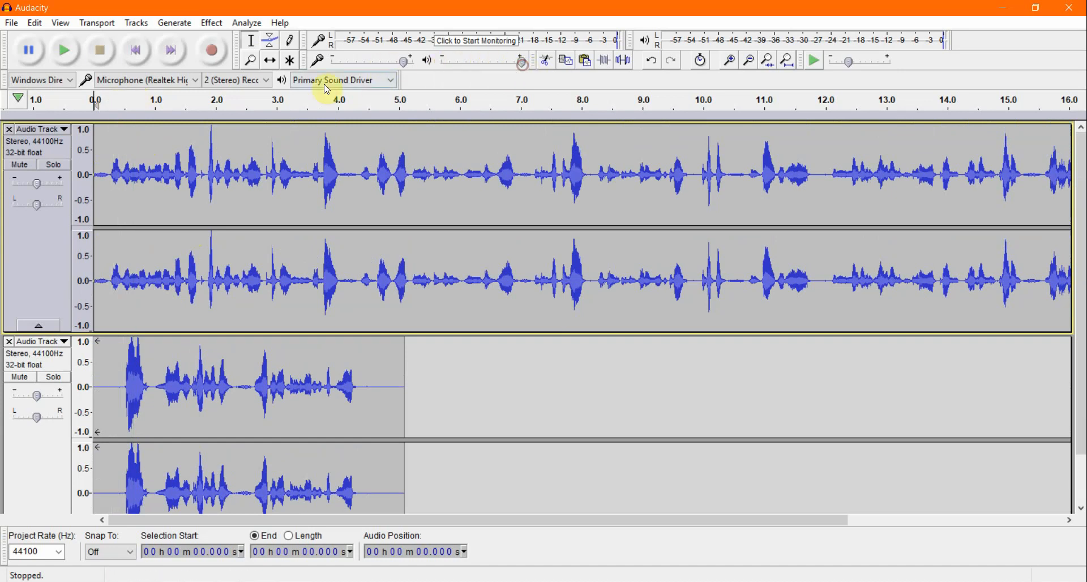
left_click(104, 102)
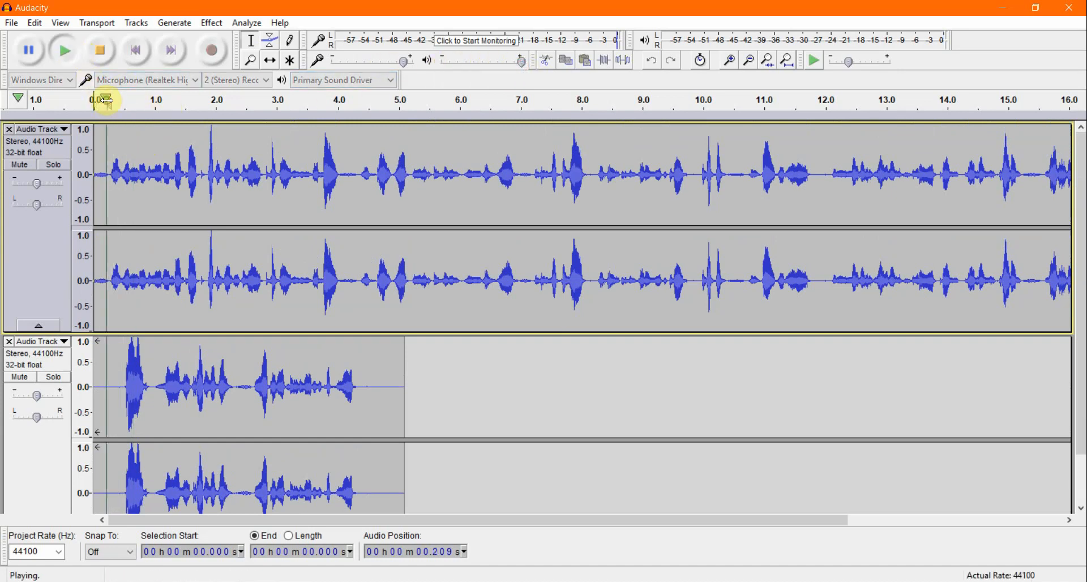
left_click(104, 56)
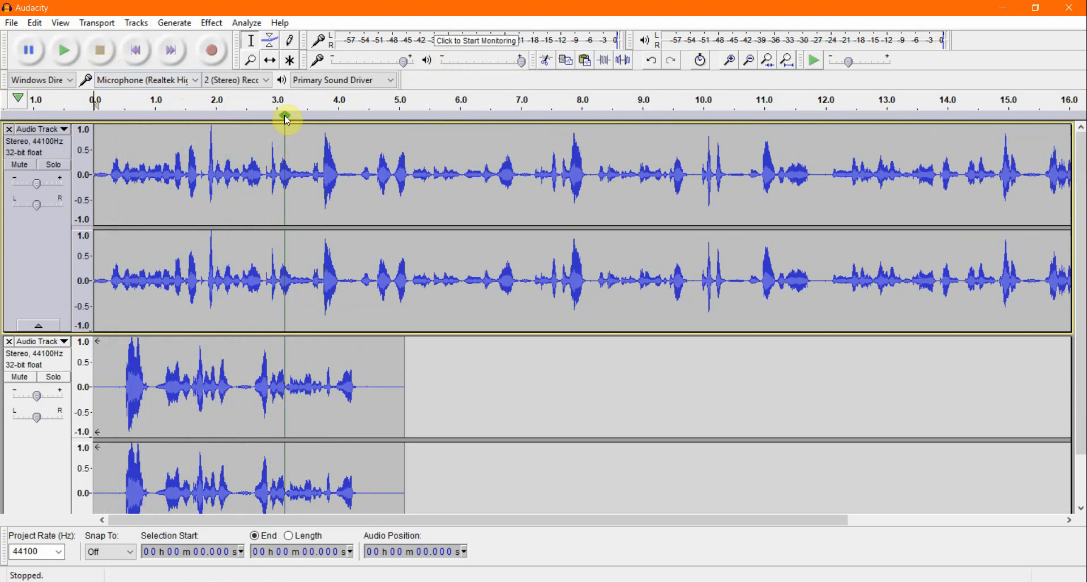
Time-shift the clip in the second track so it starts at about 5.6 seconds
left_click(271, 61)
left_click_drag(218, 360, 508, 362)
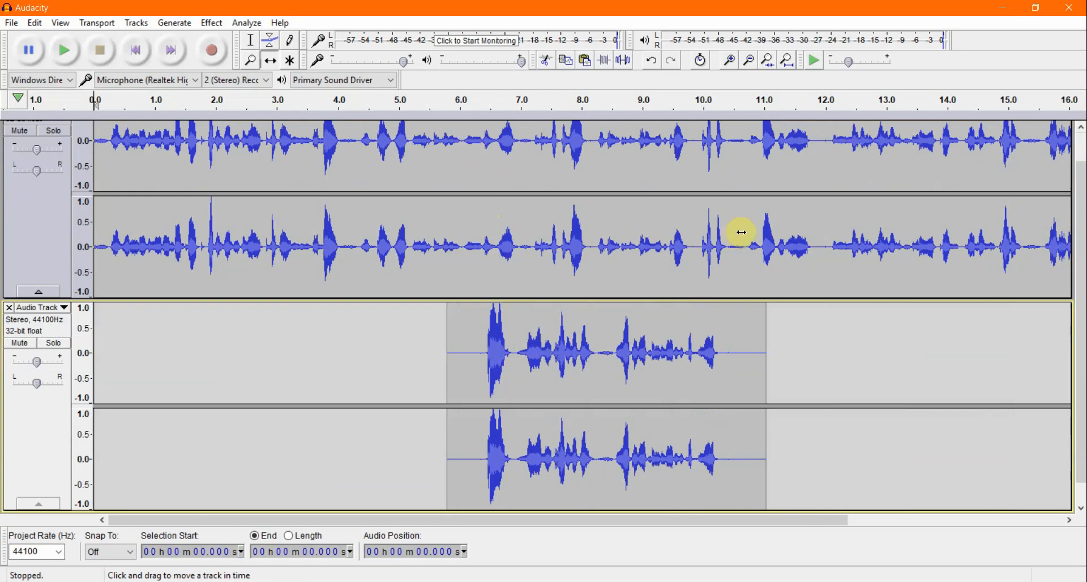
left_click_drag(606, 334, 591, 333)
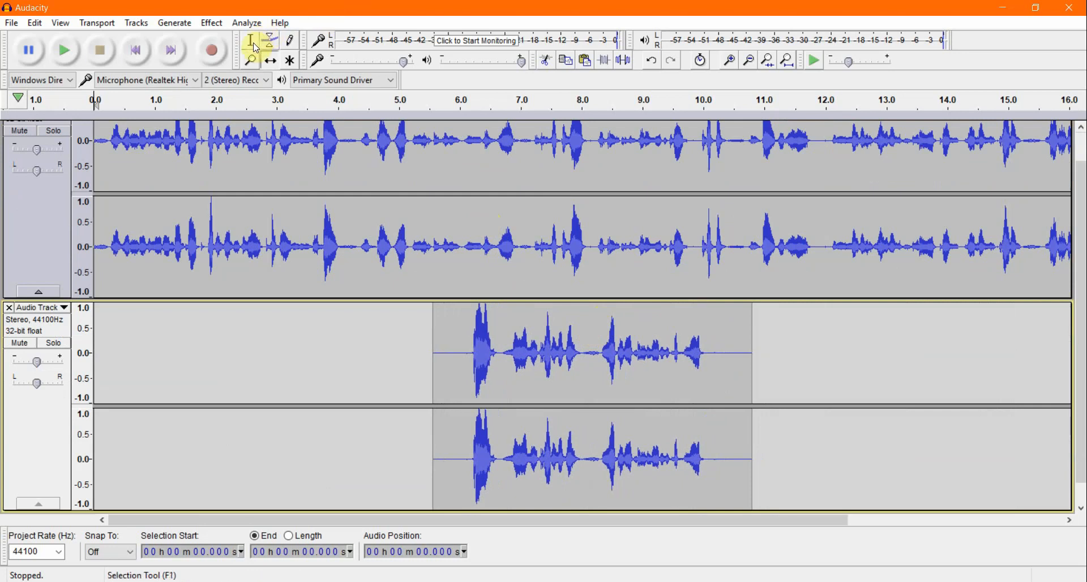
Split the first track's clip at 5.570 seconds
left_click(432, 140)
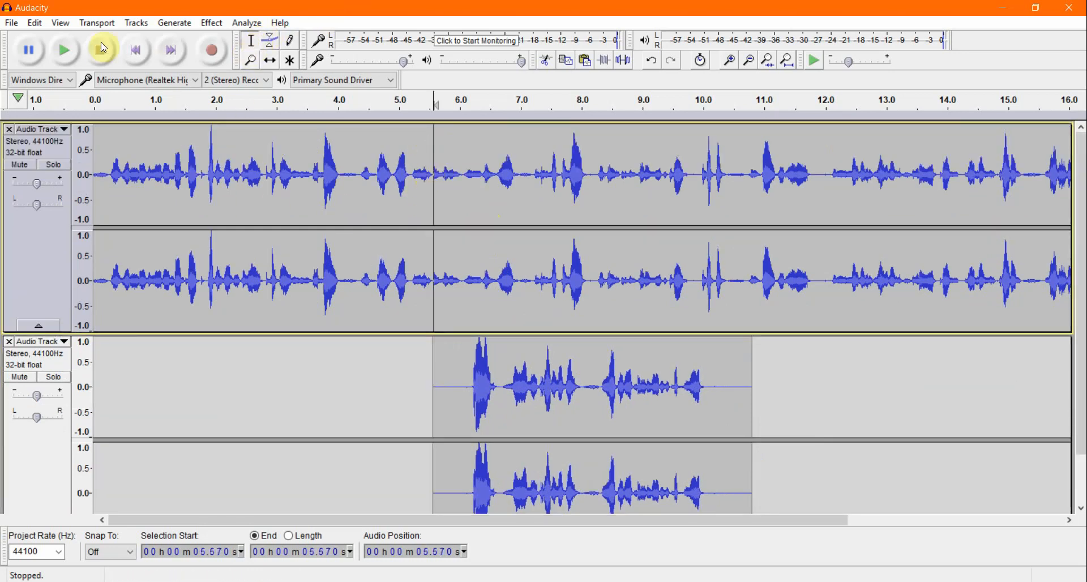
left_click(35, 23)
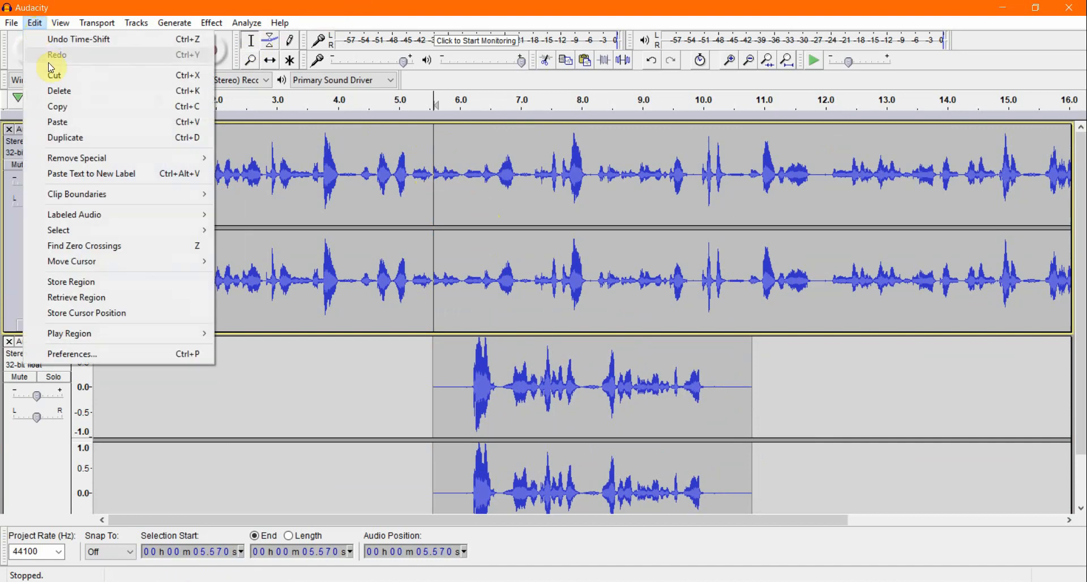
mouse_move(82, 195)
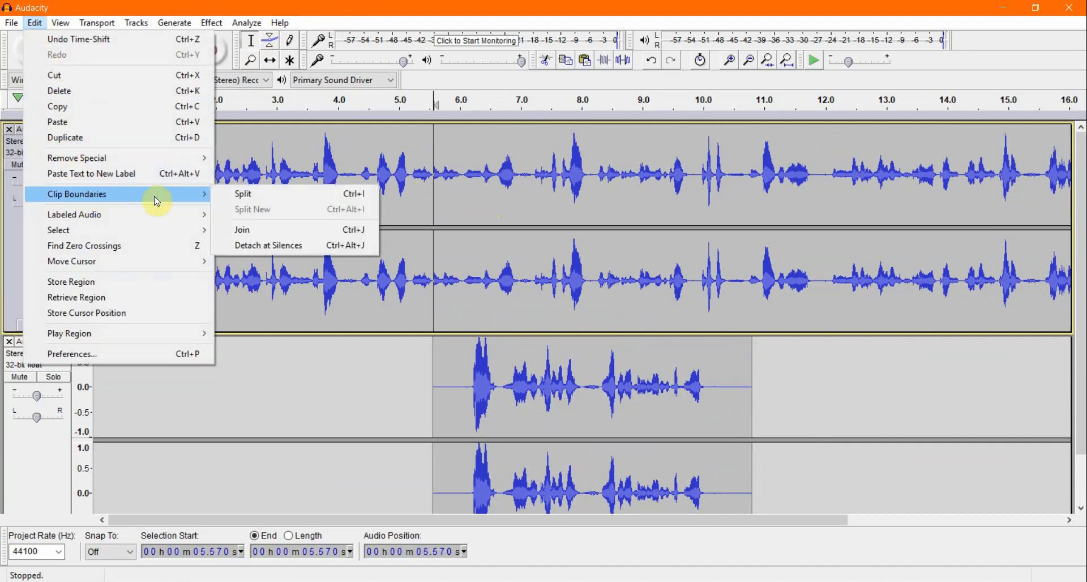
left_click(254, 195)
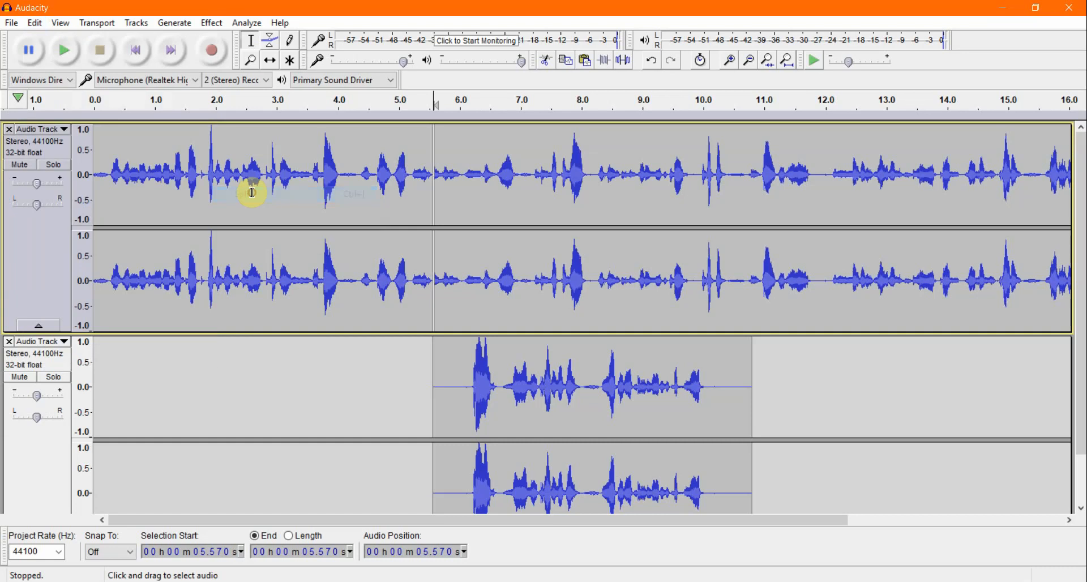
Time-shift the first track's second part to start at about 10 seconds and the second track's clip to about 5.2 seconds
left_click(271, 61)
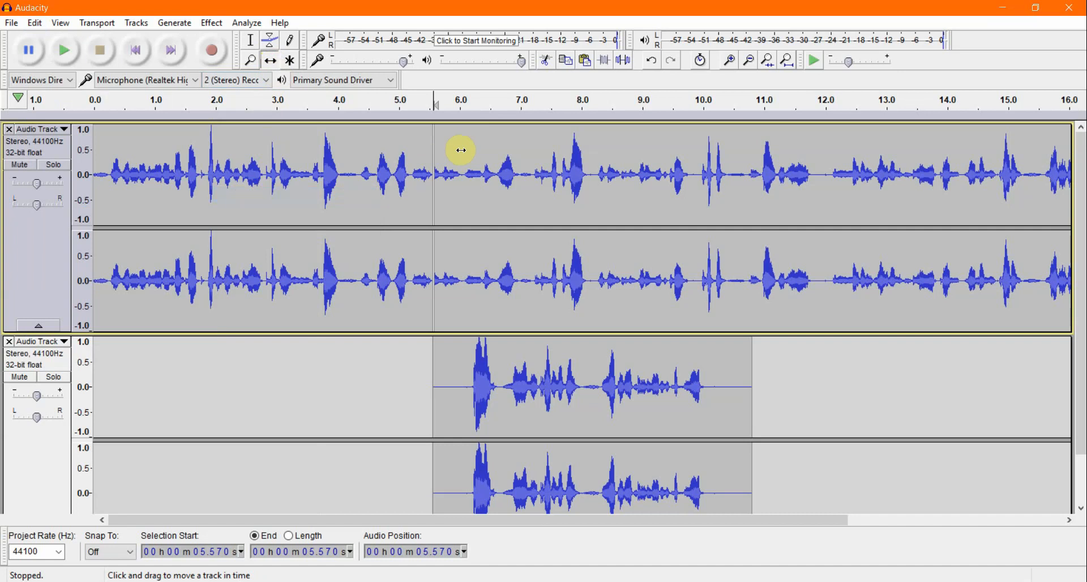
left_click_drag(461, 150, 747, 157)
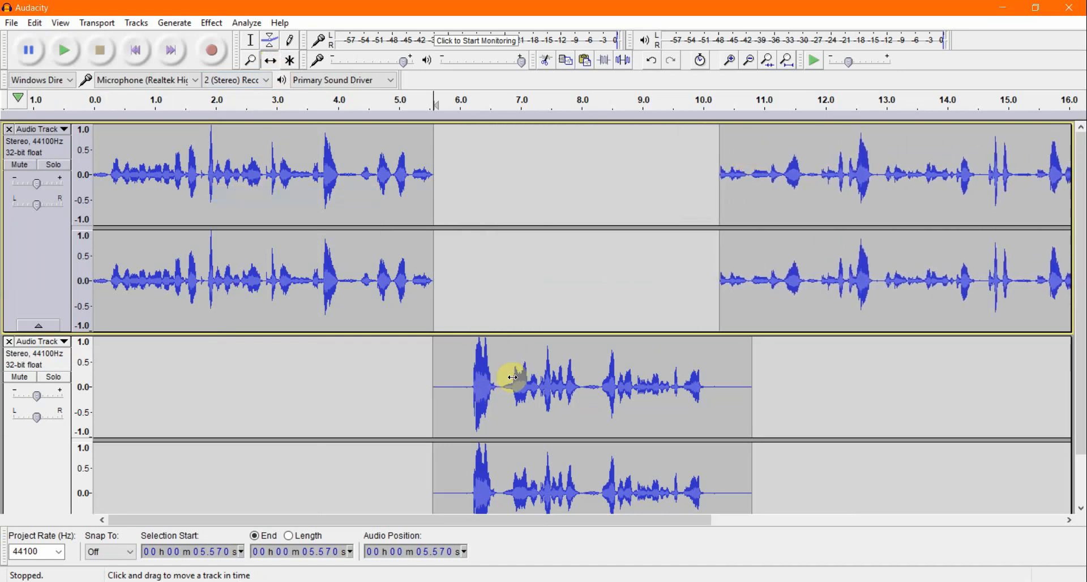
left_click_drag(515, 376, 494, 376)
scroll(888, 211, "down", 1)
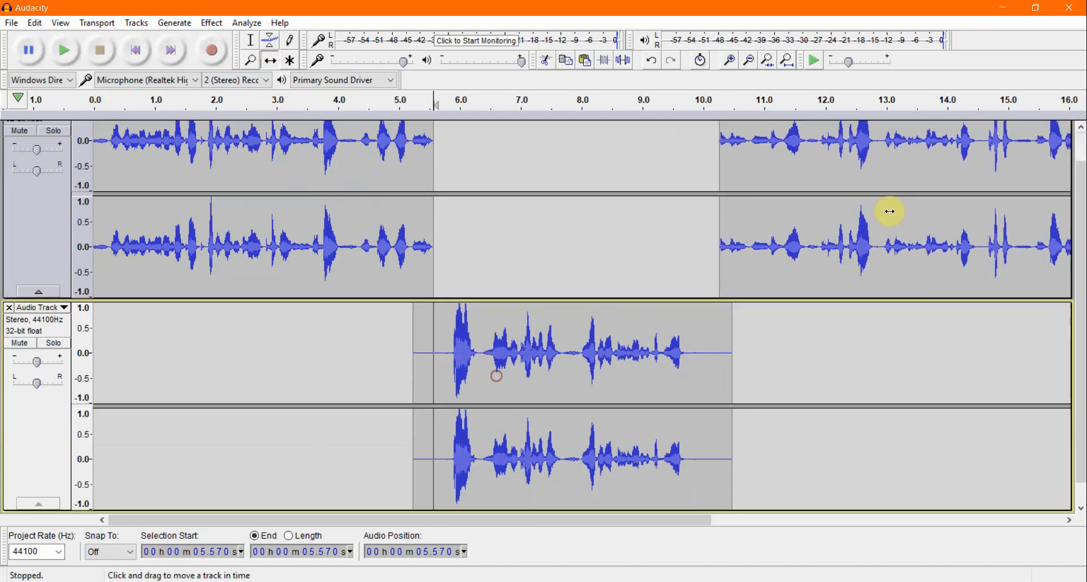
left_click_drag(862, 172, 841, 174)
scroll(840, 175, "up", 1)
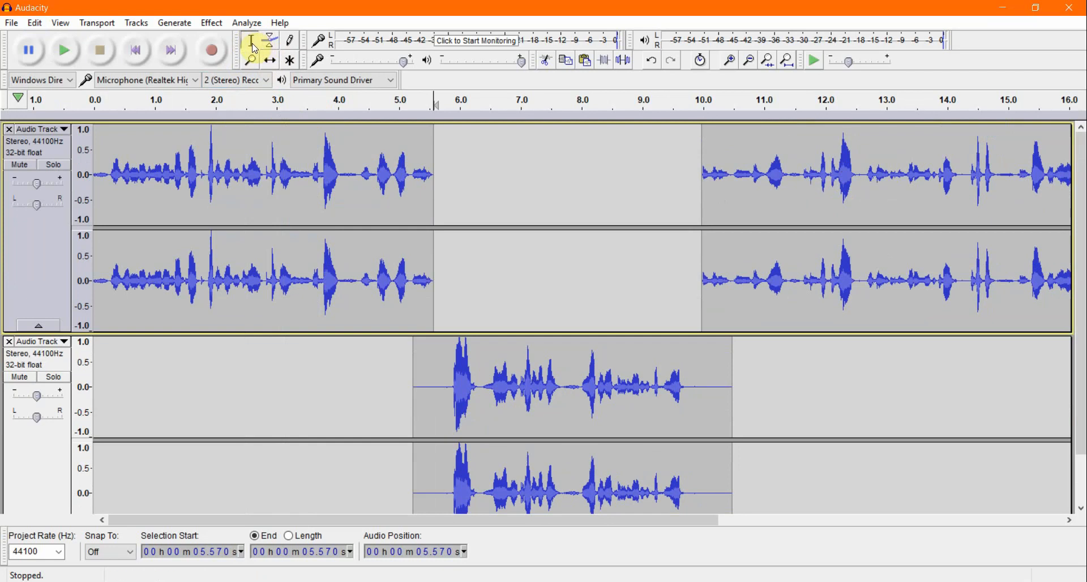
Play the rearranged tracks from about 2.7 seconds through the inserted clip, and stop
left_click(258, 104)
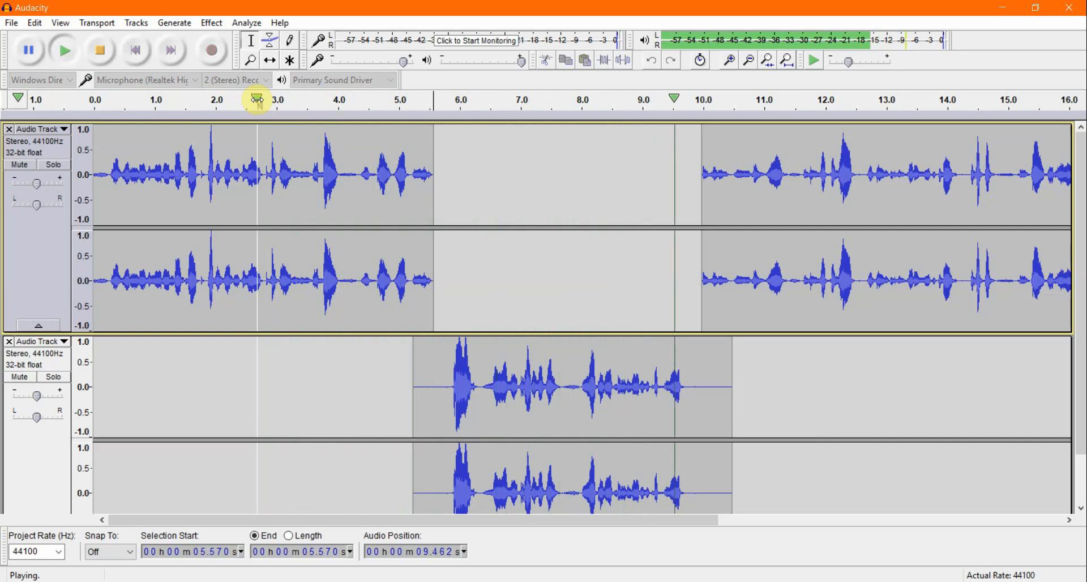
left_click(103, 52)
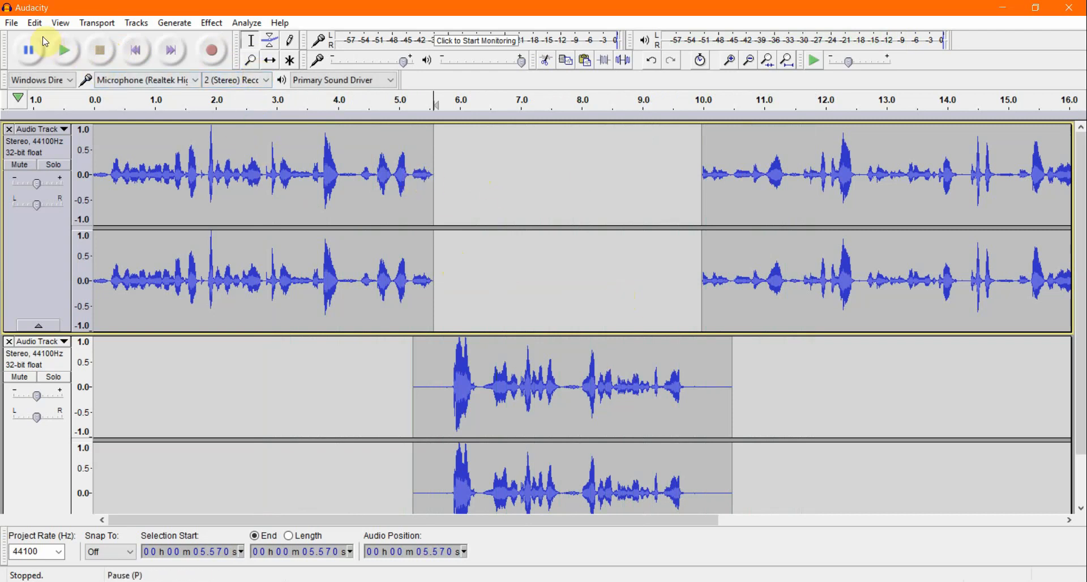
left_click(34, 24)
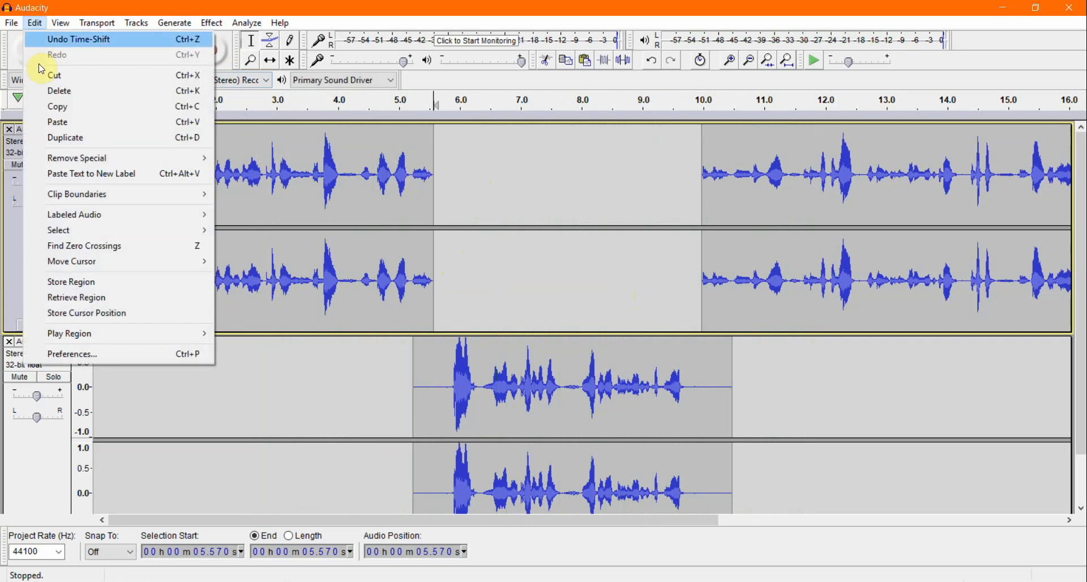
mouse_move(78, 199)
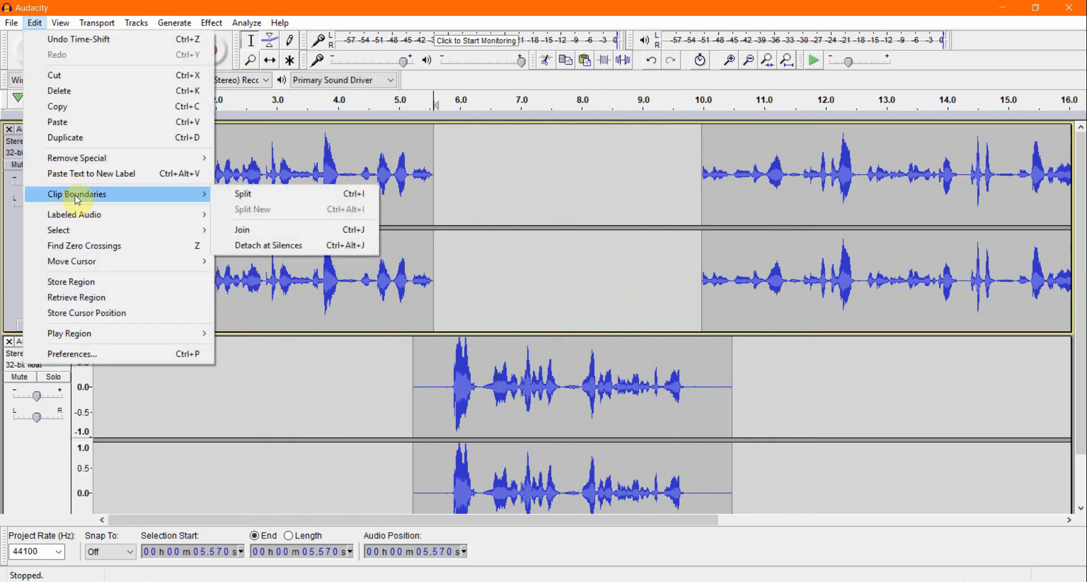
left_click(34, 23)
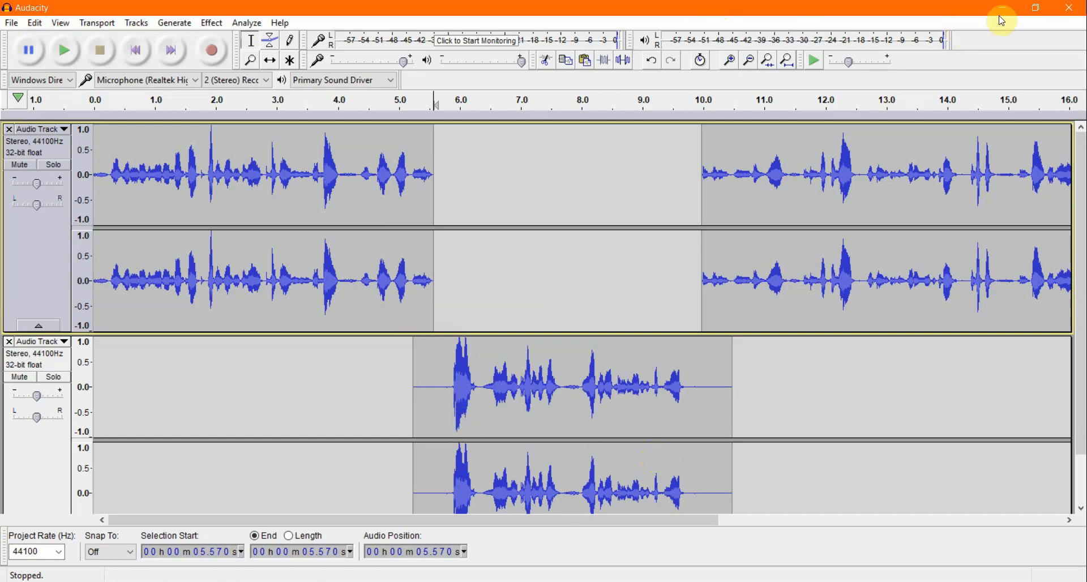
Import the music file We Can Do It Together 30 from the Audacity folder as a third track
left_click(1036, 12)
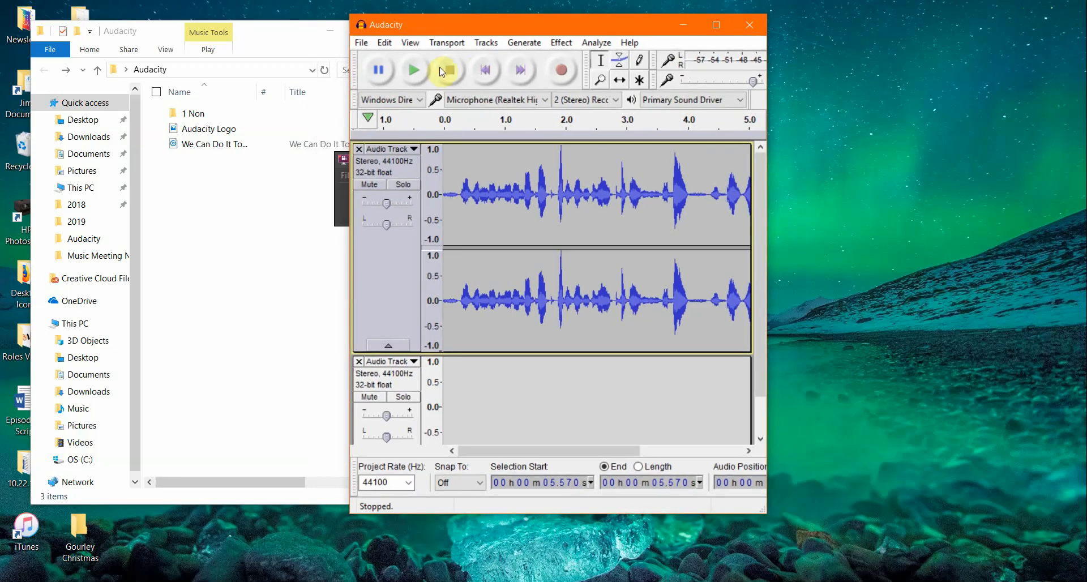
left_click_drag(459, 32, 603, 30)
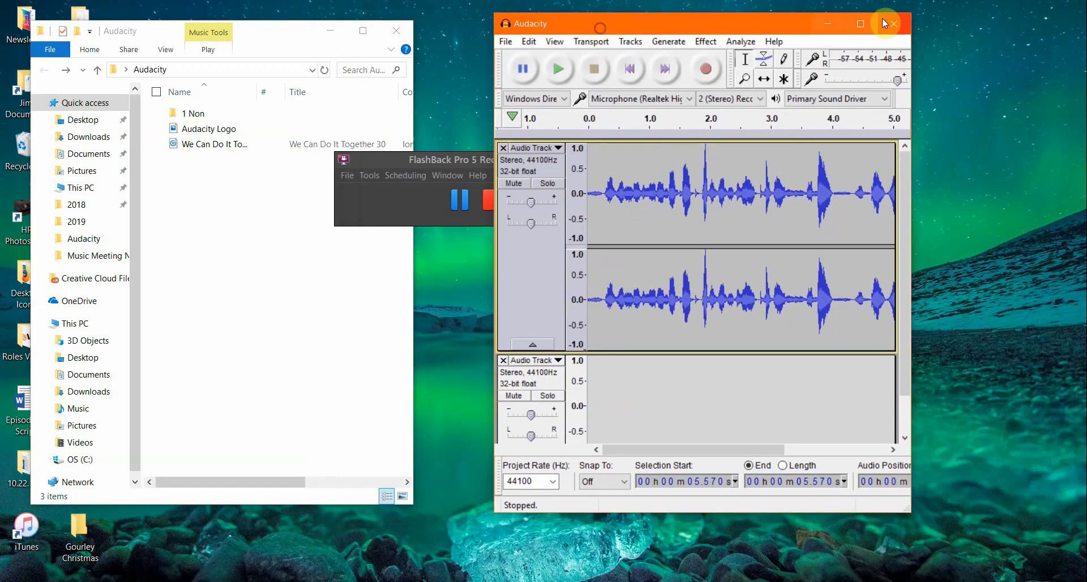
left_click(413, 162)
left_click(587, 161)
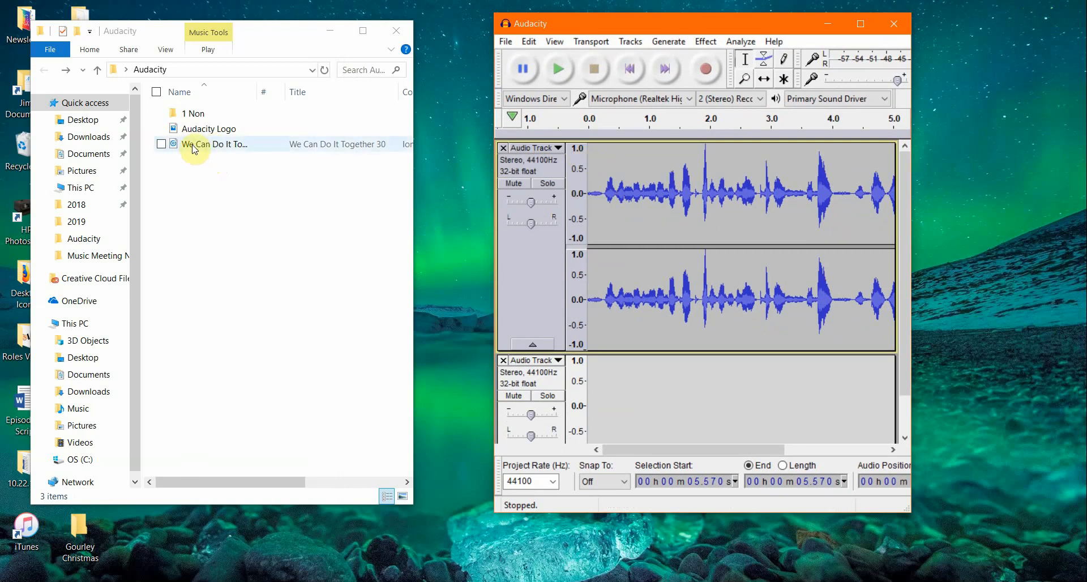
left_click_drag(193, 148, 658, 406)
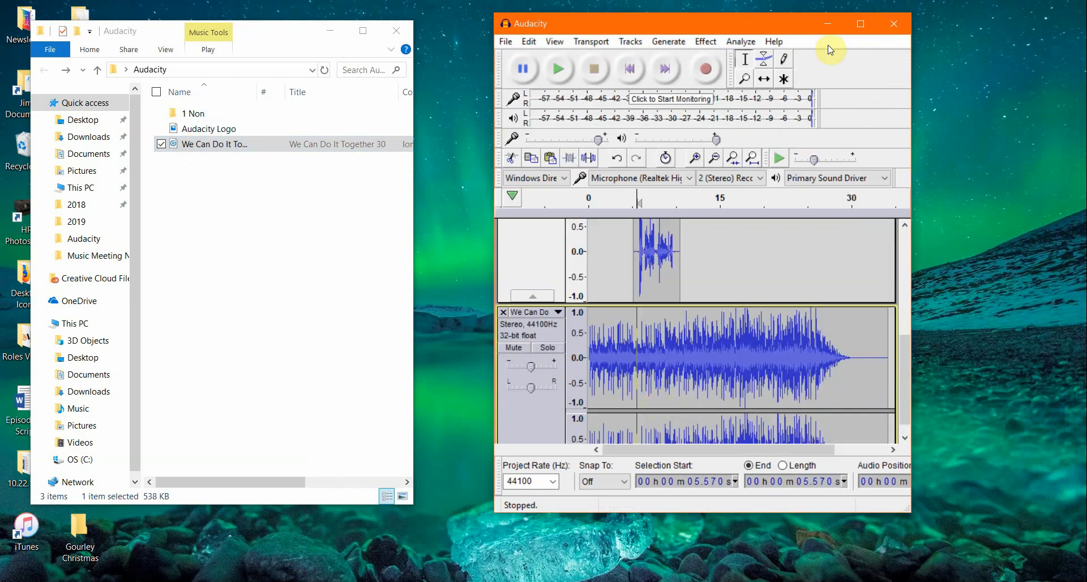
left_click(861, 23)
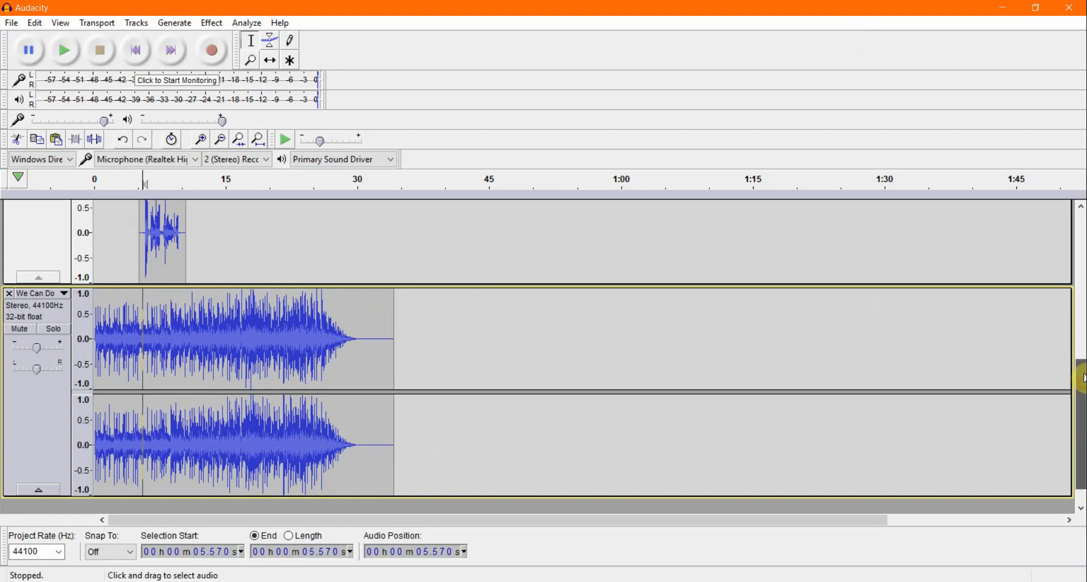
Play a few seconds of the mix with the added music from near the beginning, and stop
left_click_drag(1081, 389, 1082, 248)
left_click_drag(1079, 221, 1079, 371)
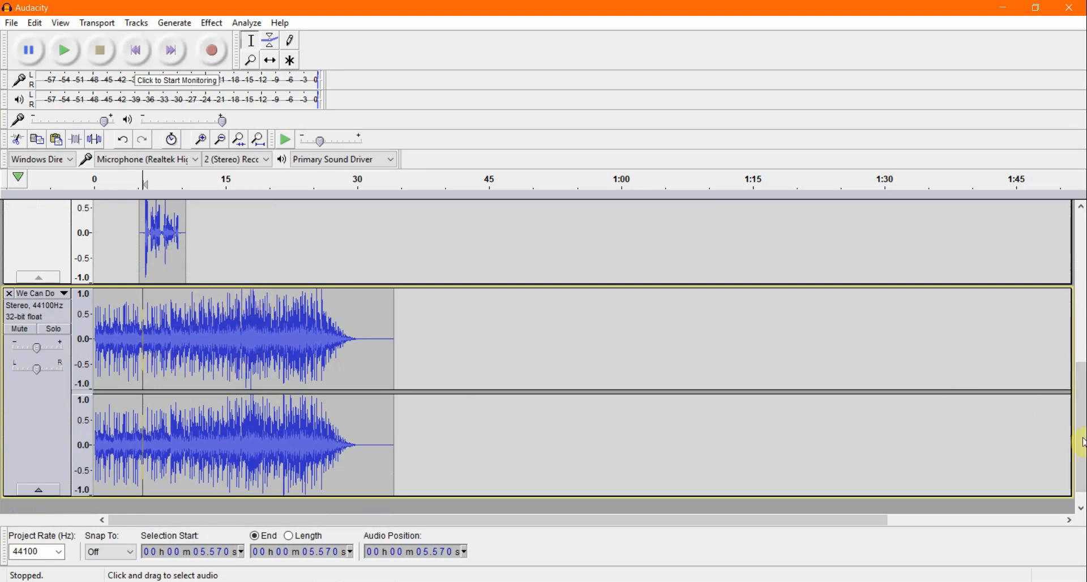
mouse_move(1080, 436)
left_mouse_down()
mouse_move(1081, 266)
mouse_move(1083, 430)
left_mouse_up()
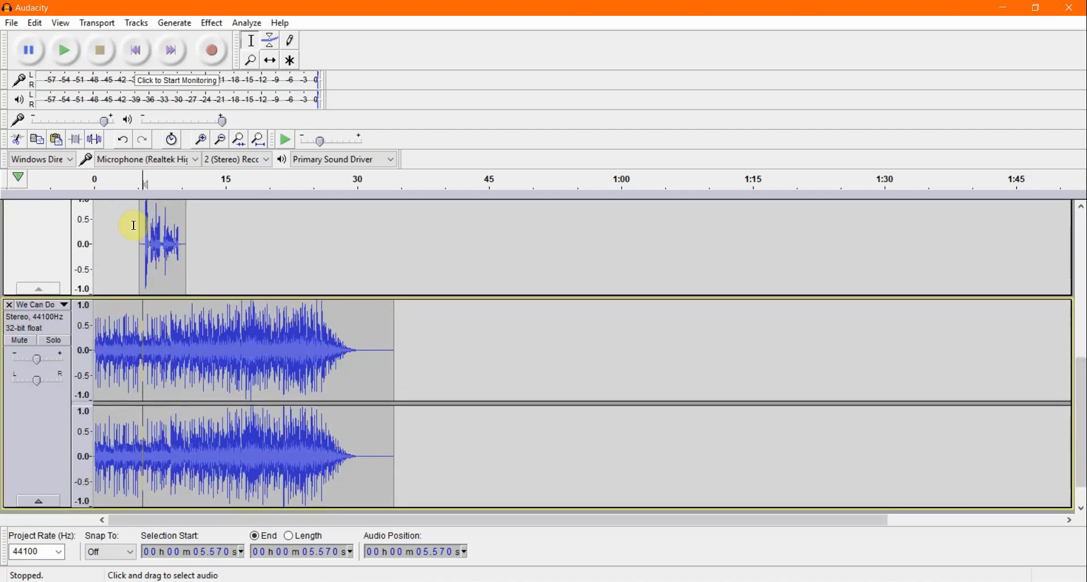
left_click(100, 186)
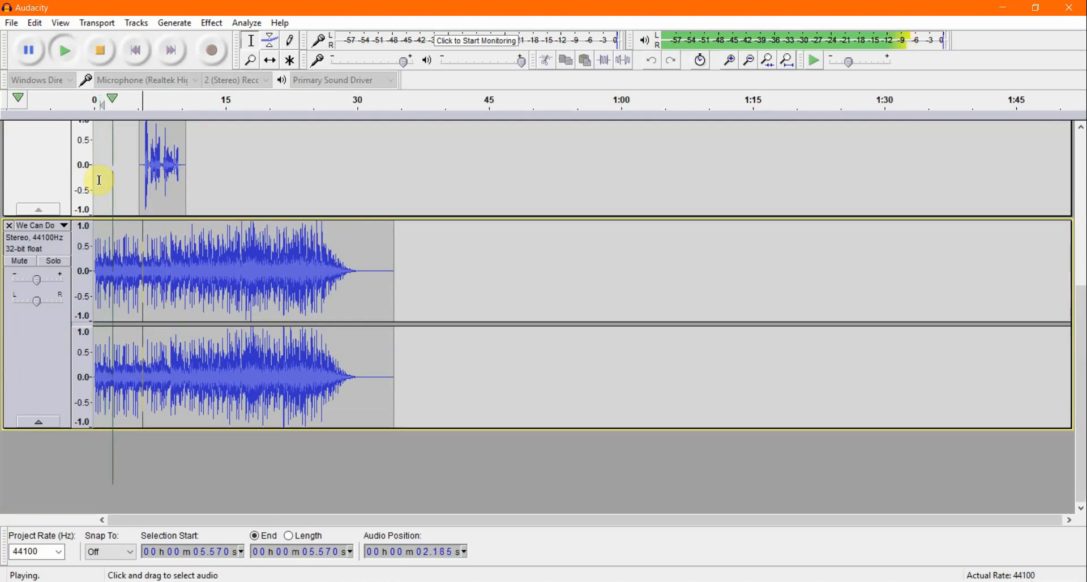
left_click(101, 53)
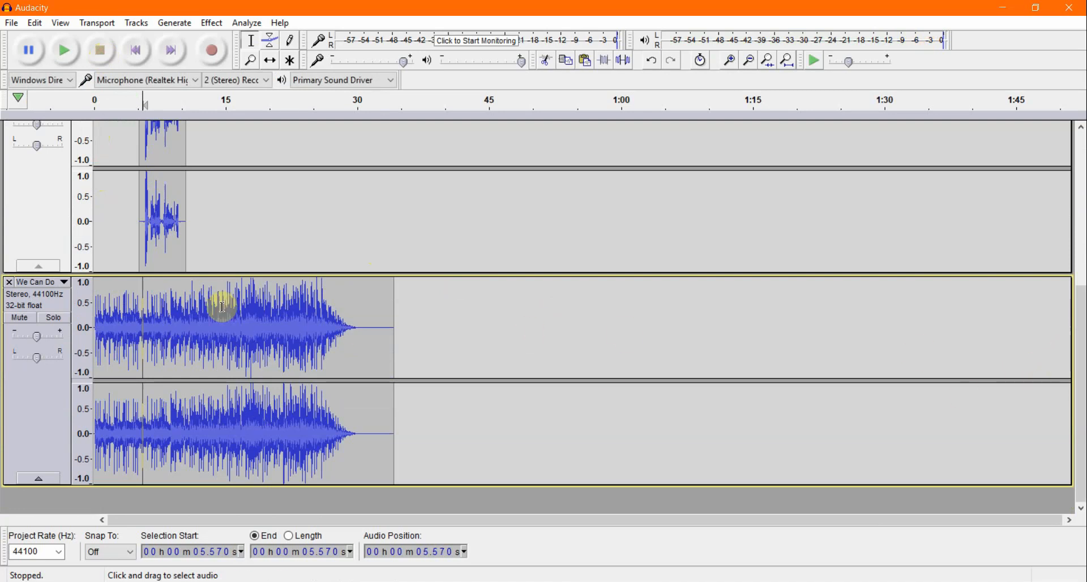
Select the whole music track and lower its volume evenly to about 0.1 with the Envelope tool
left_click(32, 403)
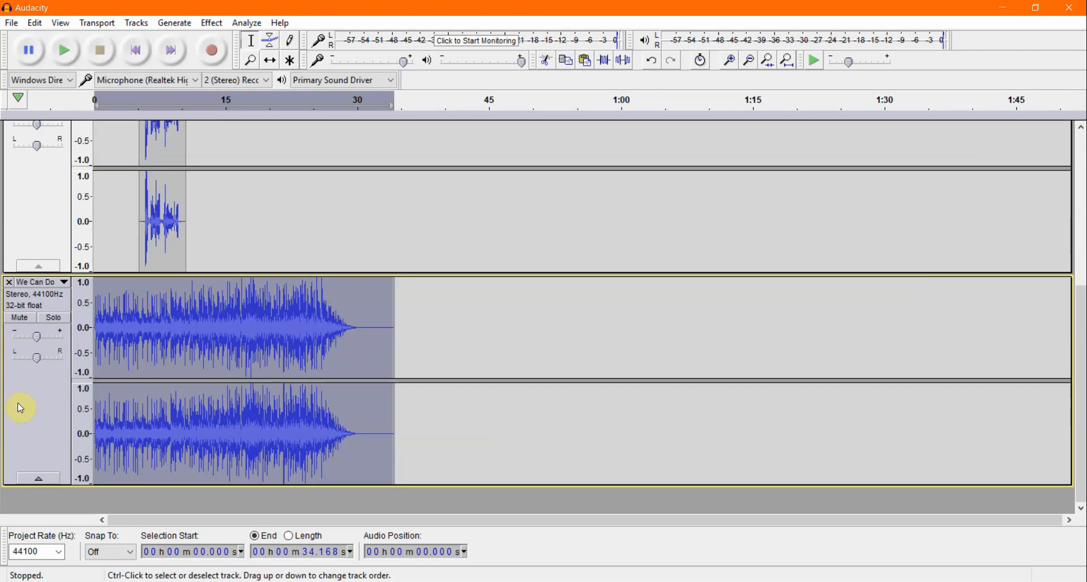
left_click(42, 183)
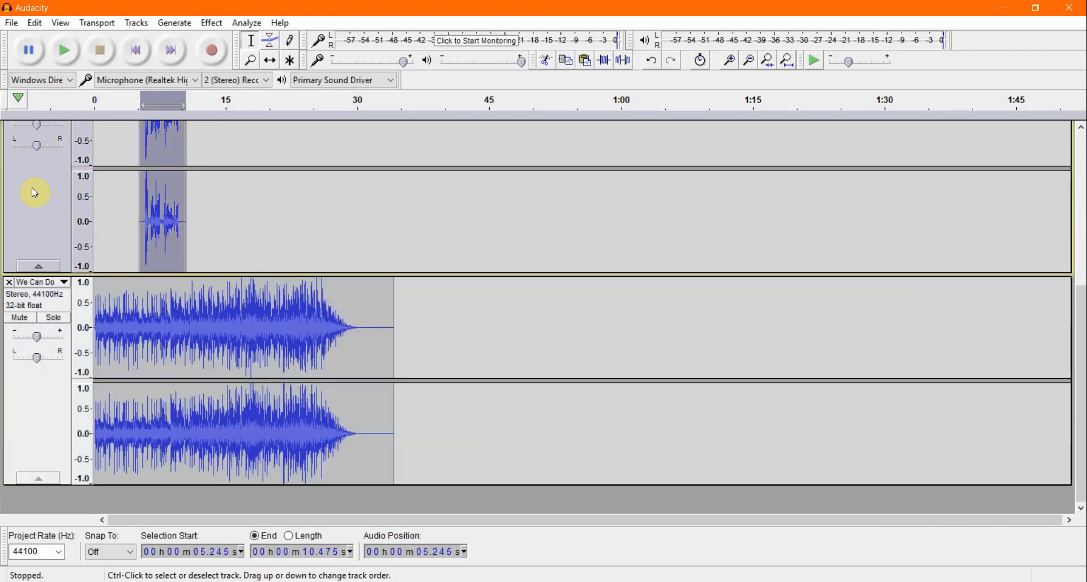
left_click(38, 393)
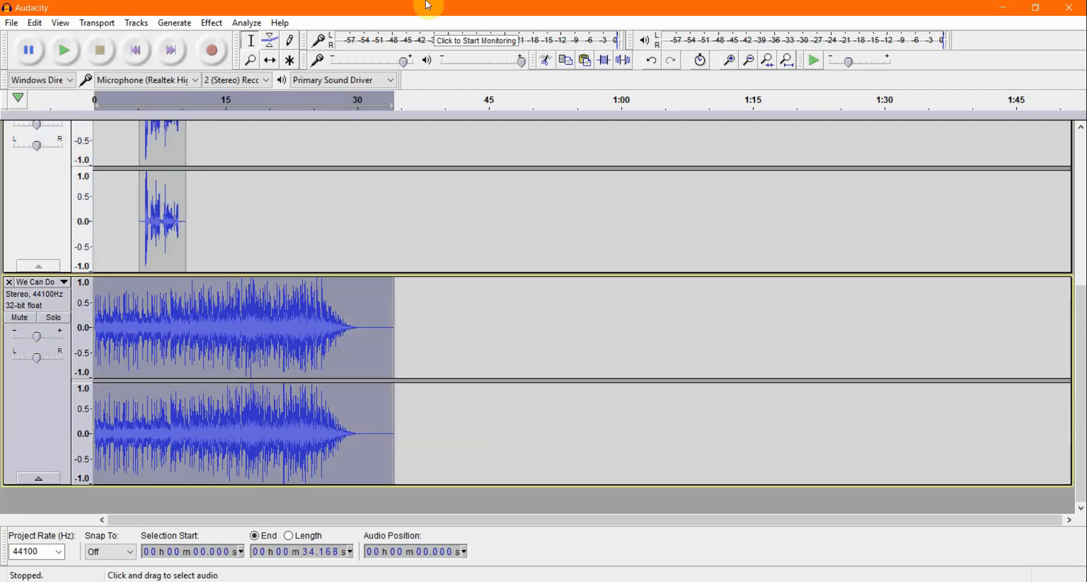
left_click(272, 45)
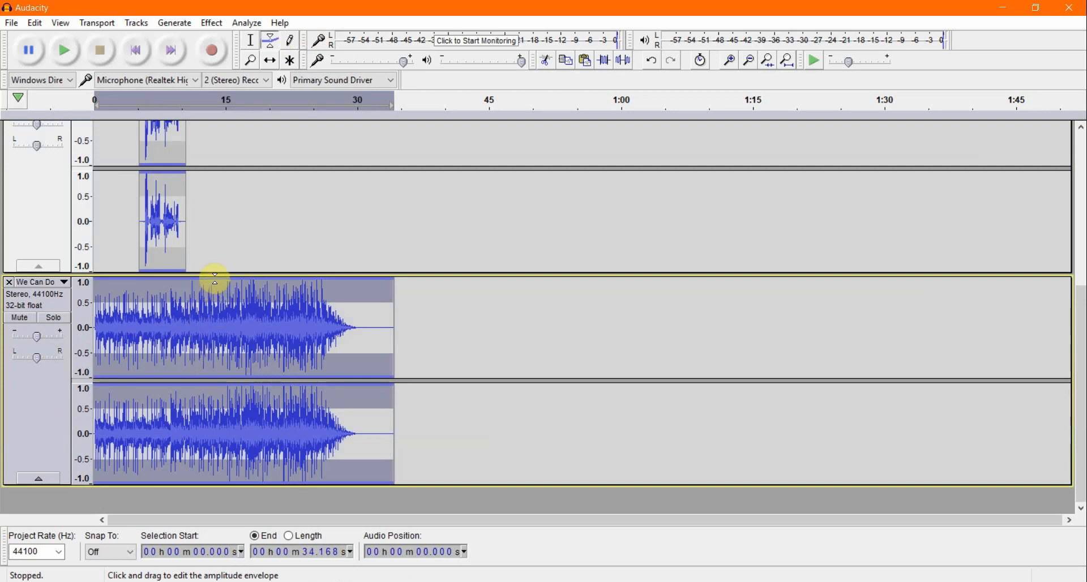
left_click_drag(215, 278, 220, 324)
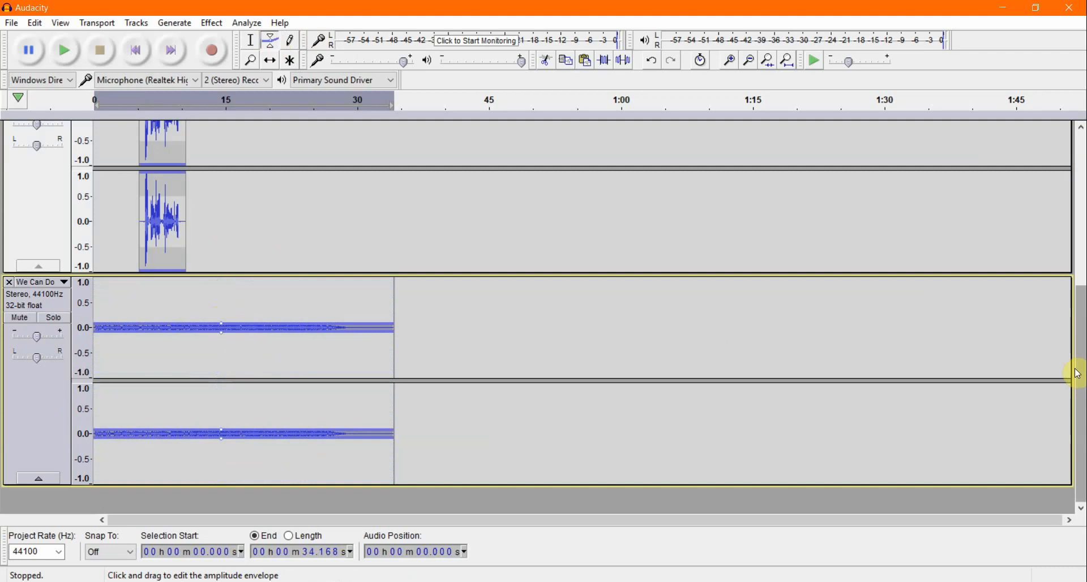
Return to the Selection tool, play the mix from 0 seconds to check the music level, and stop
left_click(250, 47)
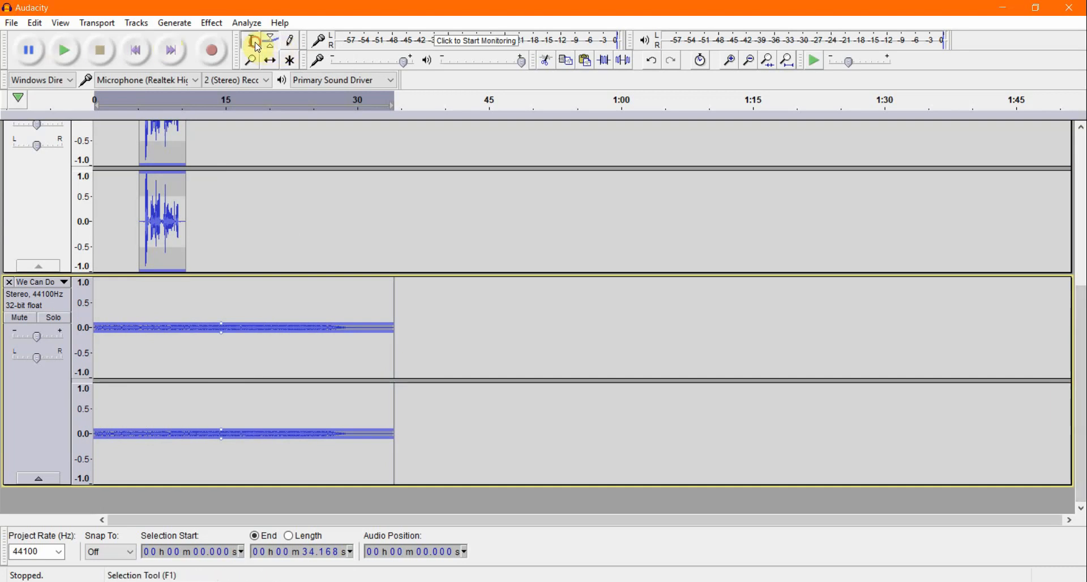
left_click(95, 116)
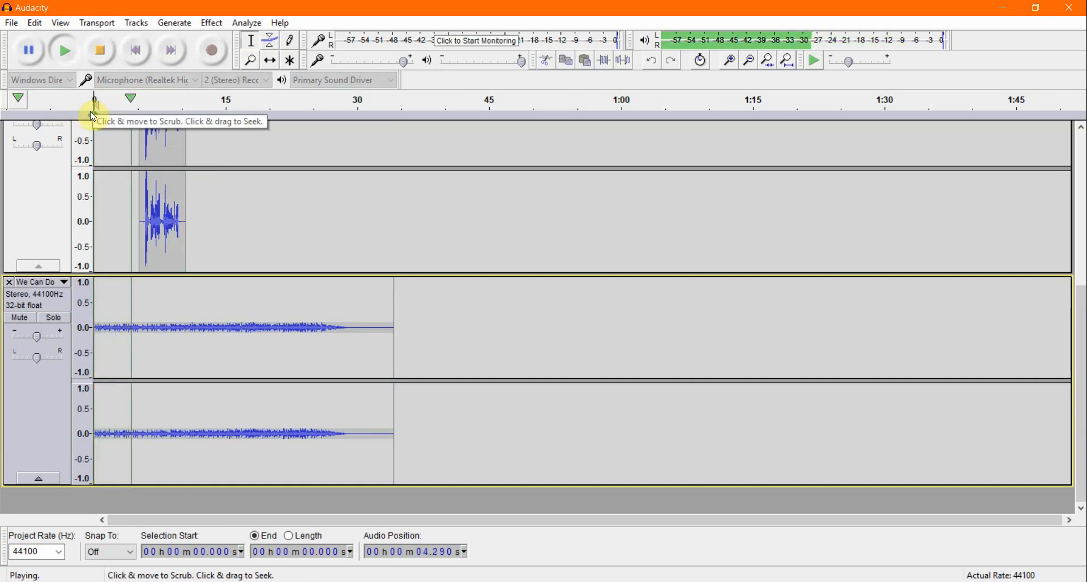
left_click(104, 54)
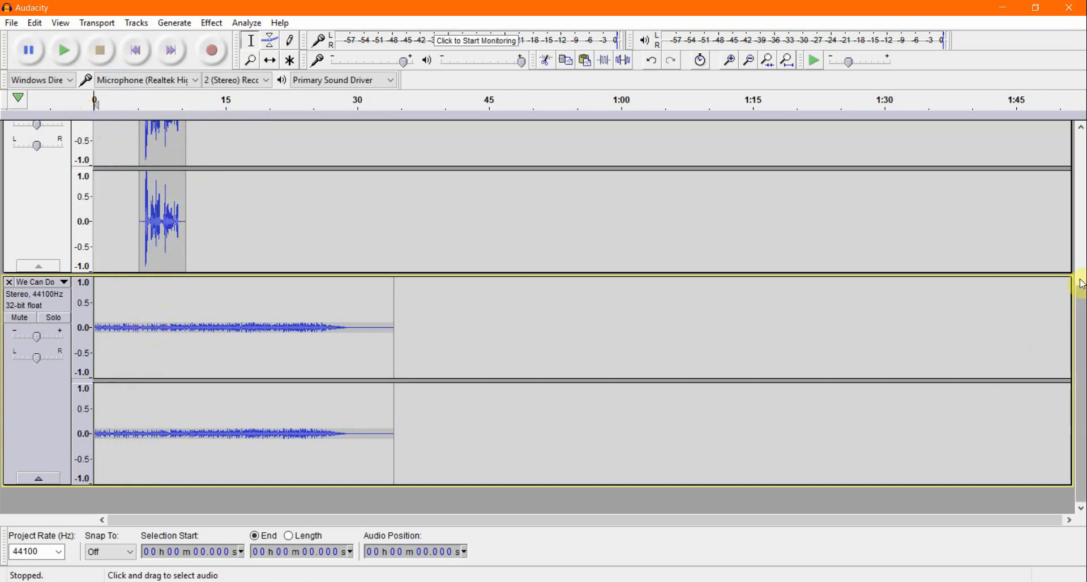
left_click_drag(1081, 309, 1086, 81)
left_click_drag(1082, 317, 1027, 137)
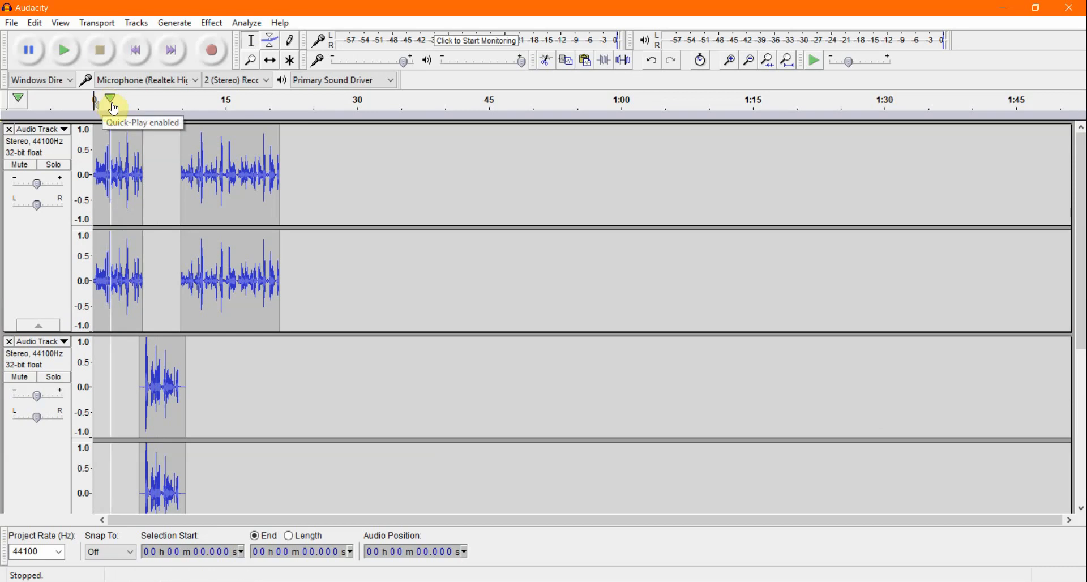
Save the project as Practice1 in the Audacity folder on the Desktop
left_click(11, 23)
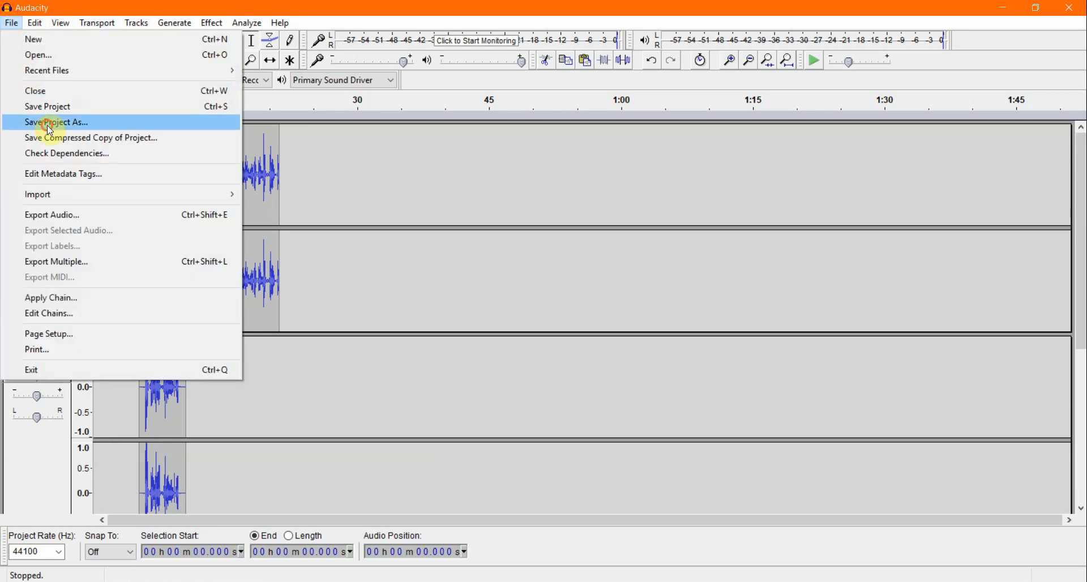
left_click(50, 130)
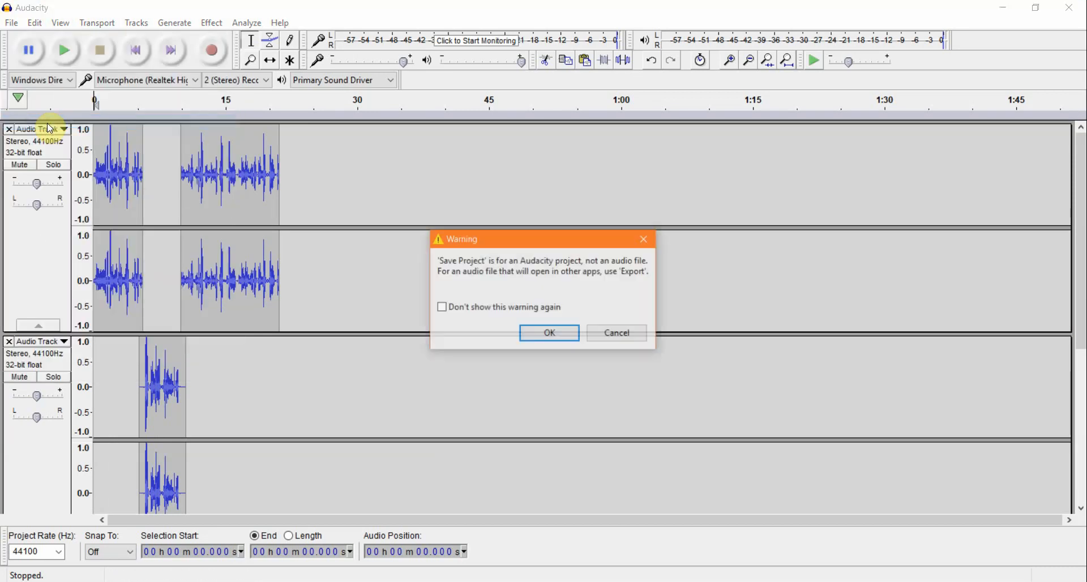
left_click(551, 338)
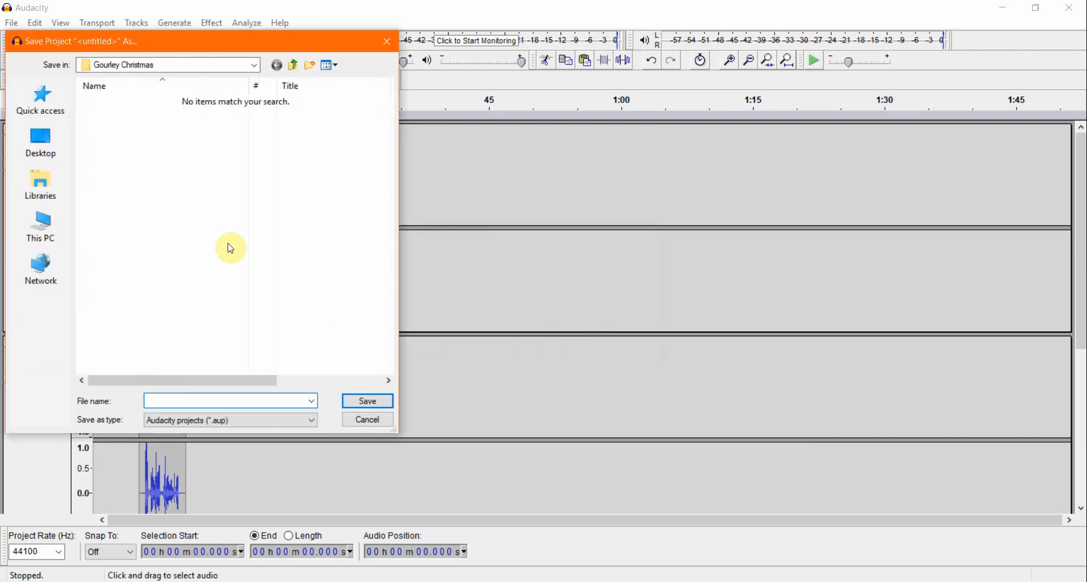
left_click(54, 146)
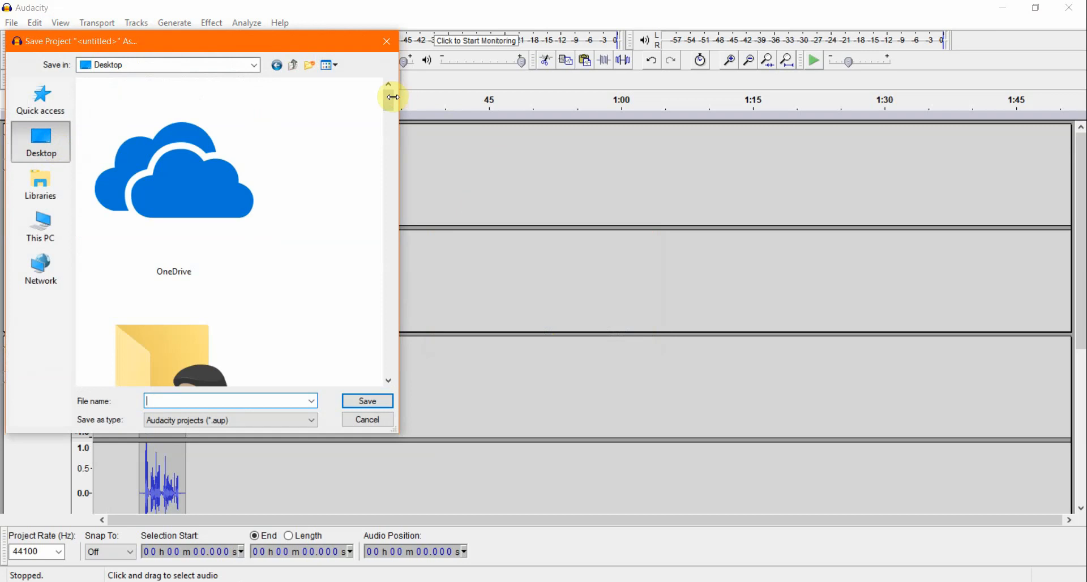
left_click_drag(392, 97, 383, 220)
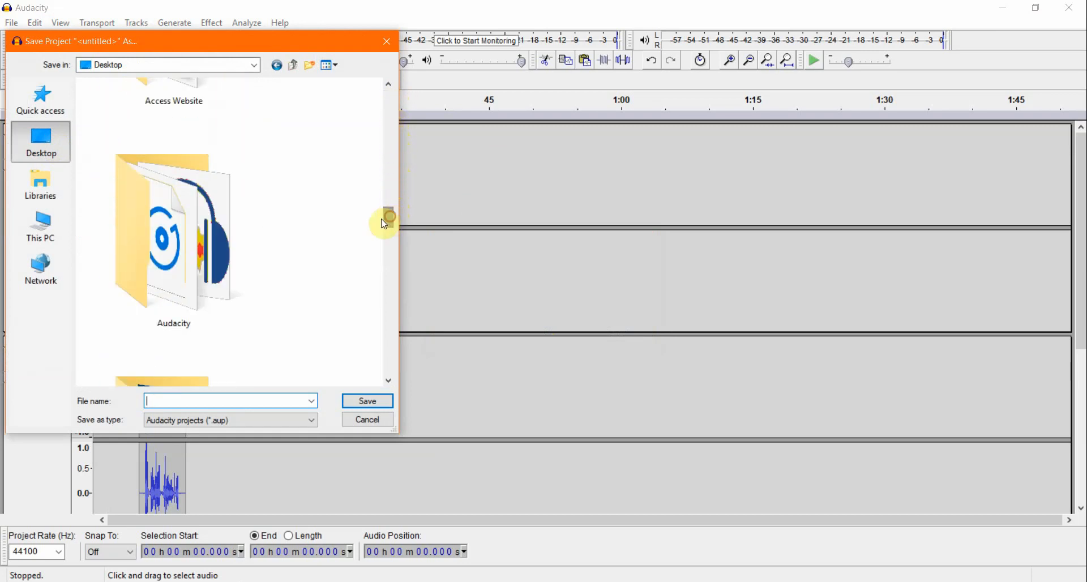
double_click(146, 231)
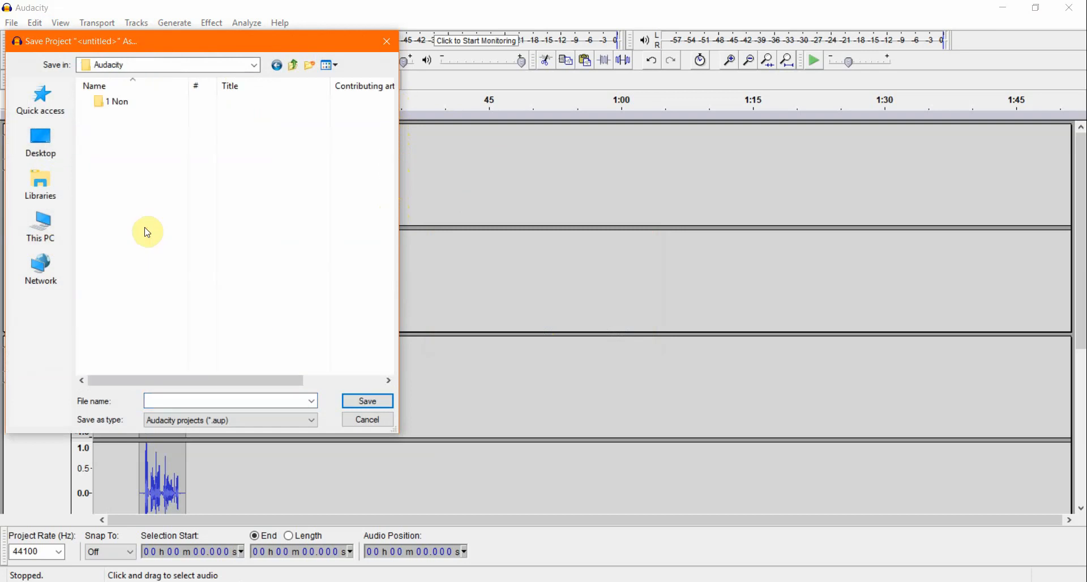
left_click(182, 401)
type("Prac")
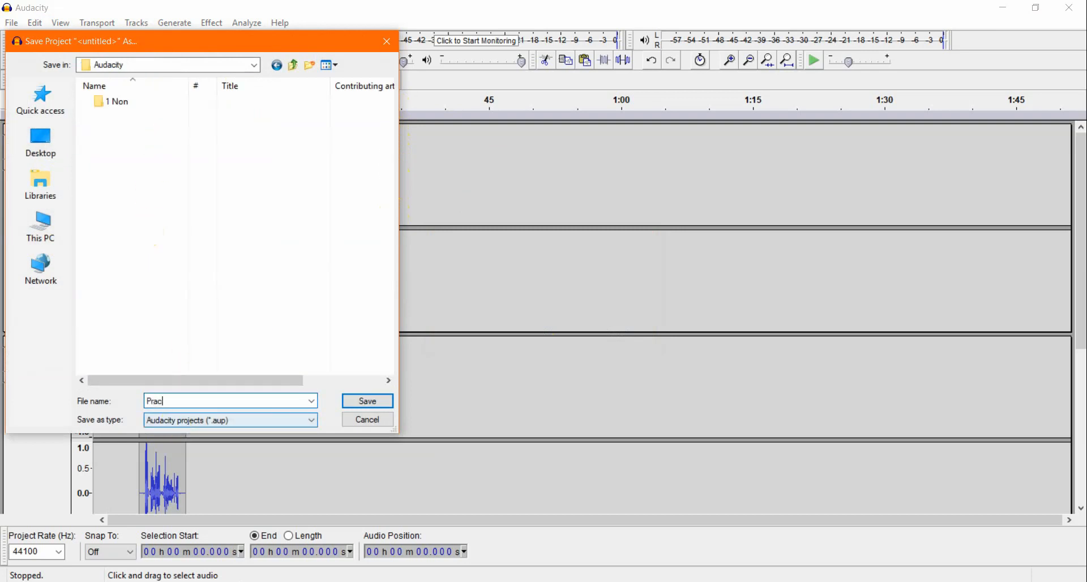
type("tice1")
left_click(373, 403)
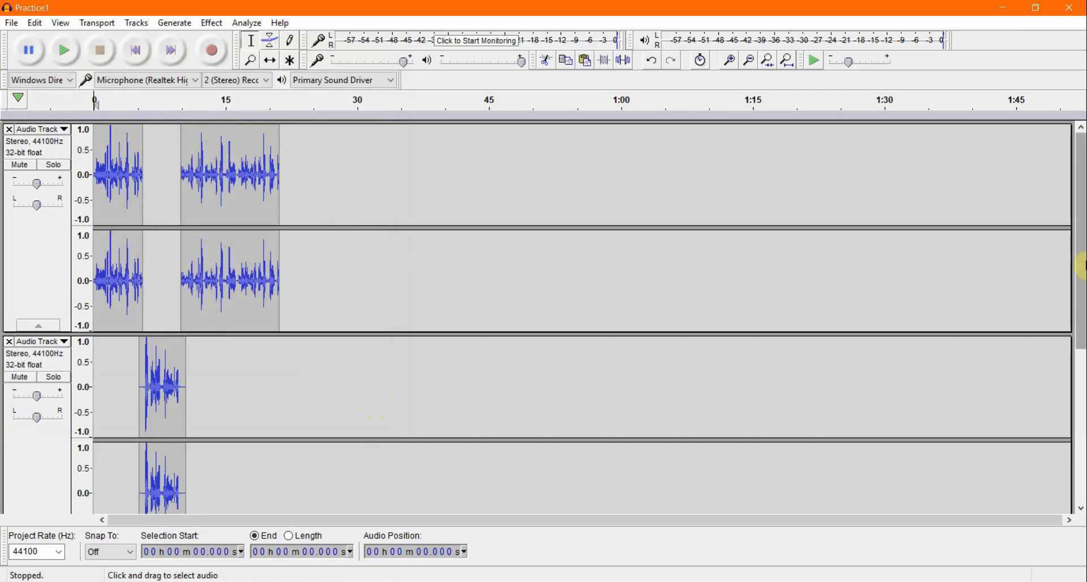
Mute the We Can Do It Together music track
left_click_drag(1081, 269, 1081, 487)
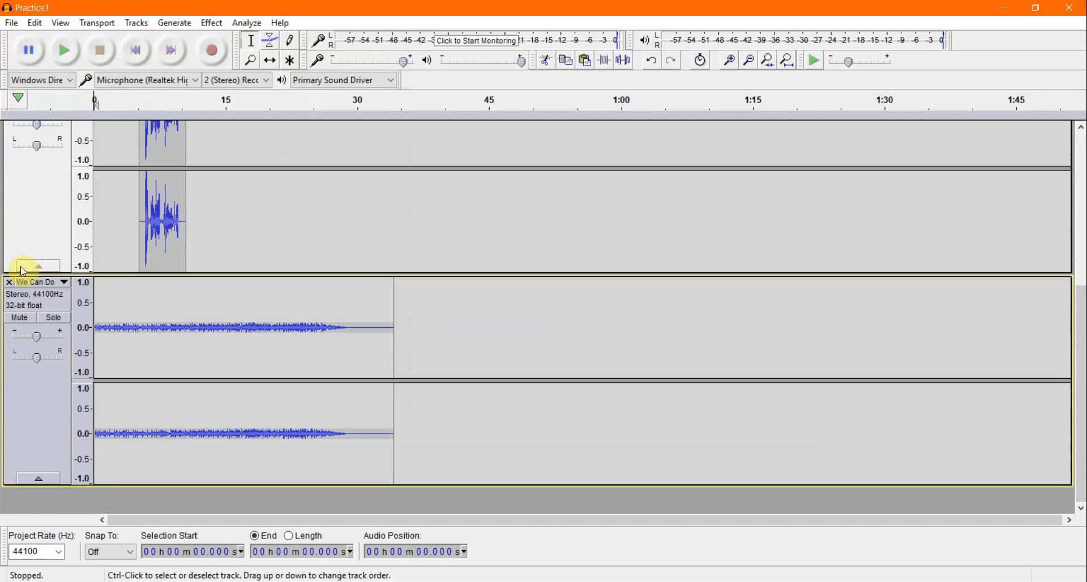
left_click(9, 282)
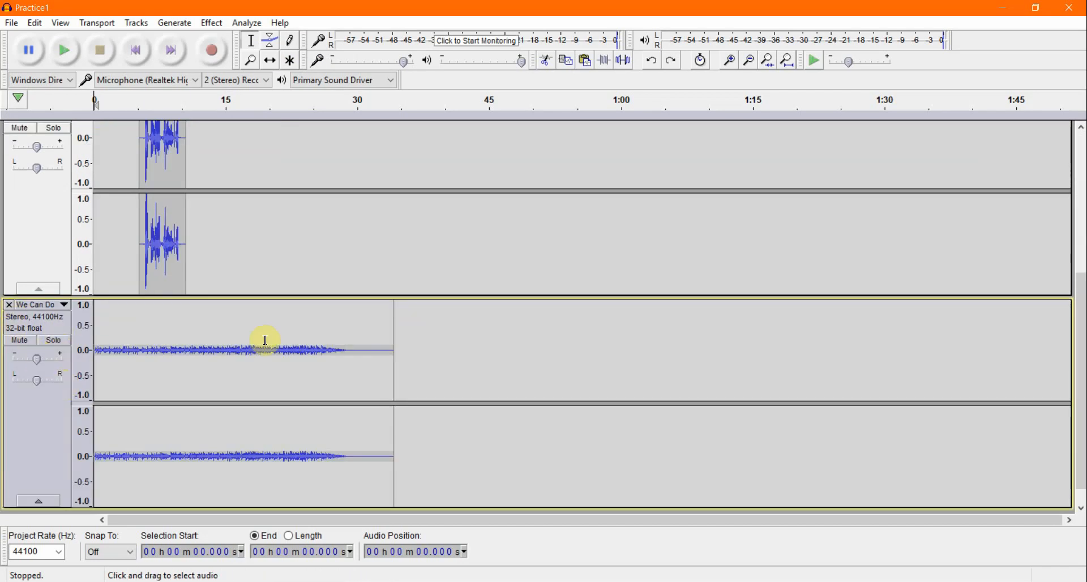
left_click(24, 341)
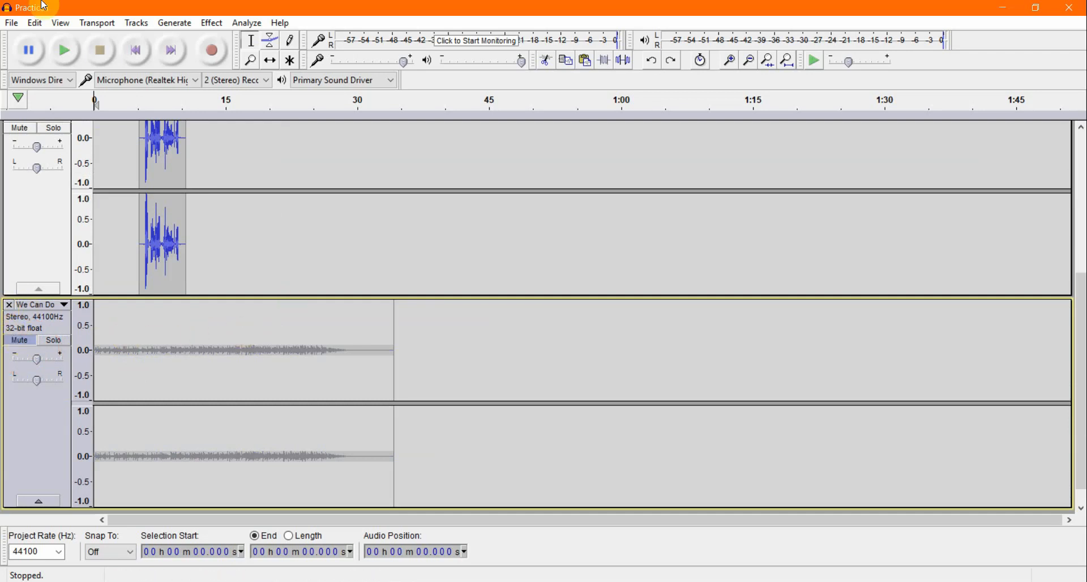
Export the mix to the Audacity folder as an MP3 file named Practice1, accepting the stereo mixdown and the existing metadata tags
left_click(12, 23)
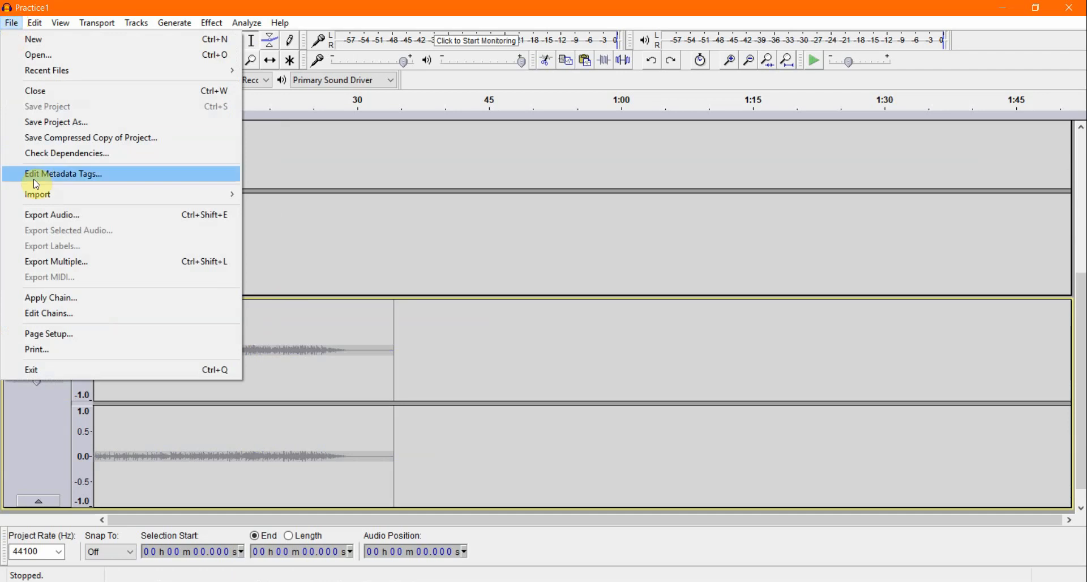
left_click(49, 215)
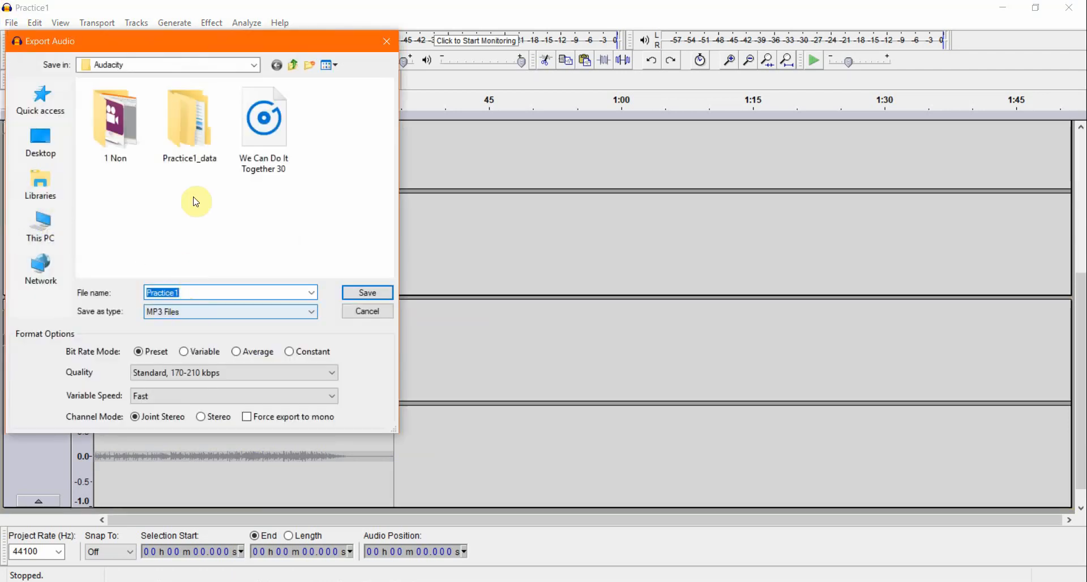
left_click(191, 314)
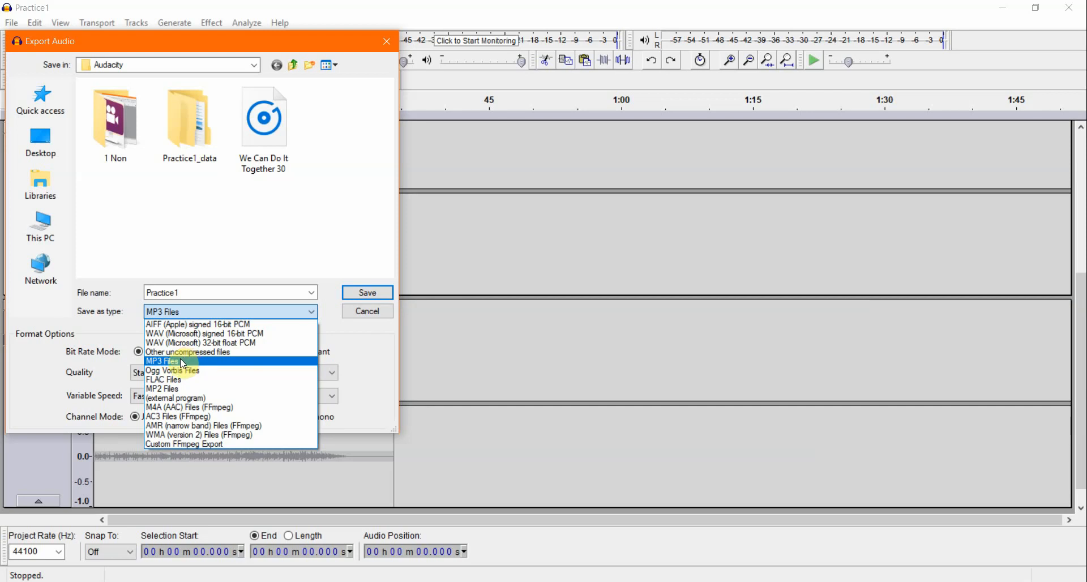
left_click(181, 360)
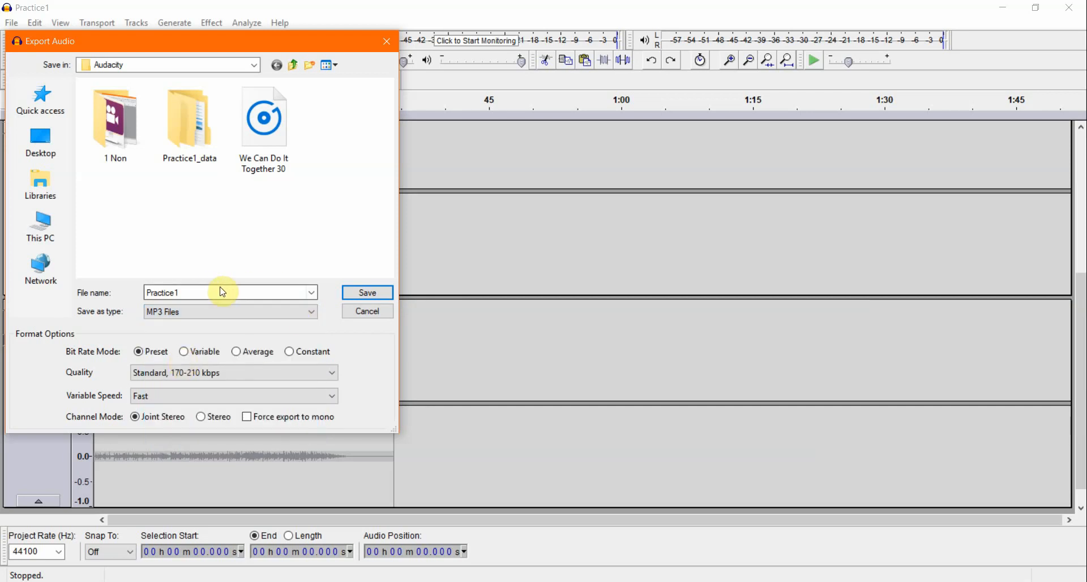
left_click(368, 292)
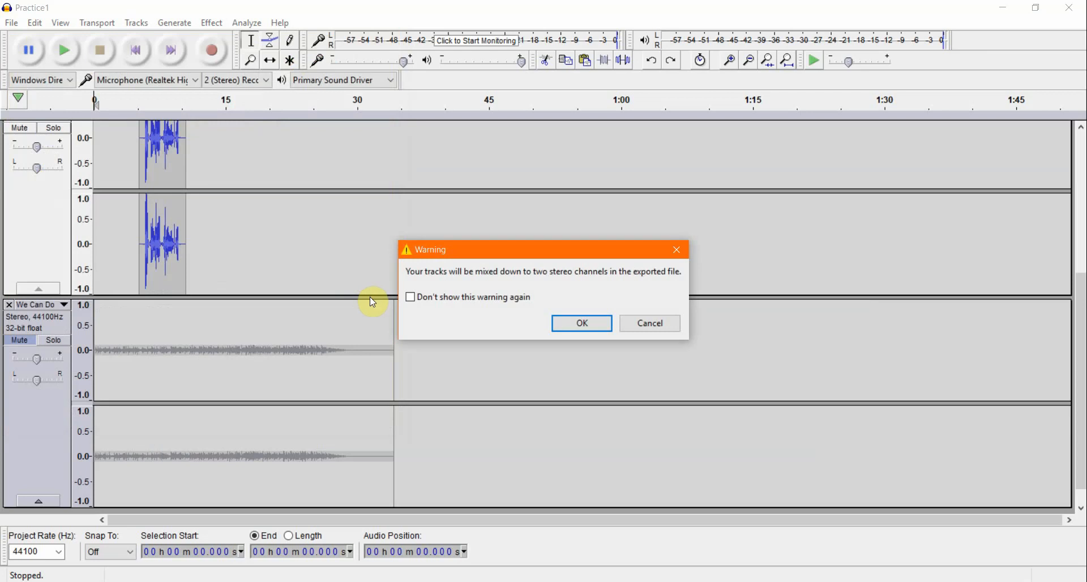
left_click(586, 324)
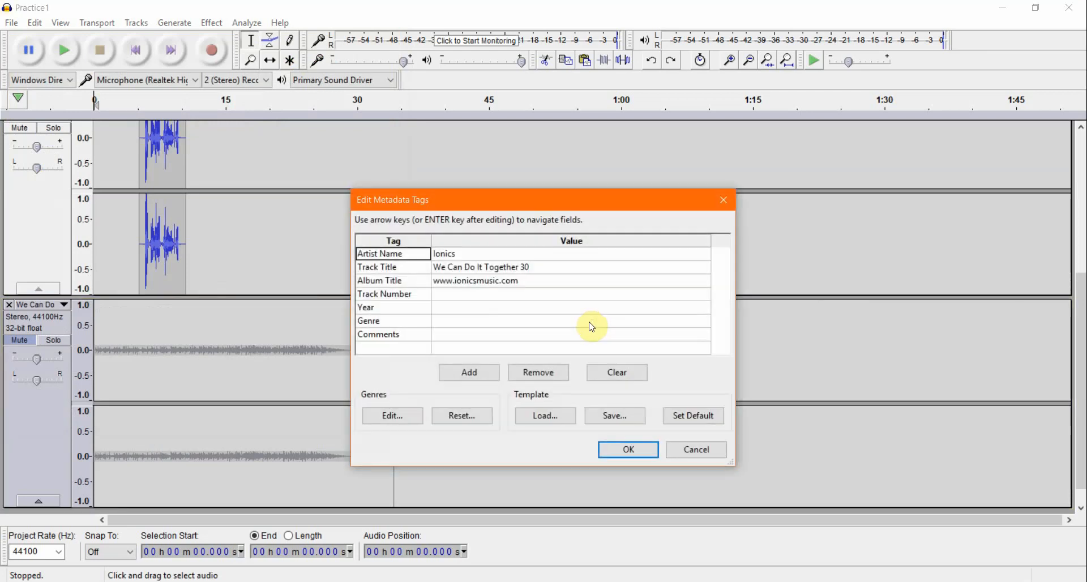
left_click(629, 451)
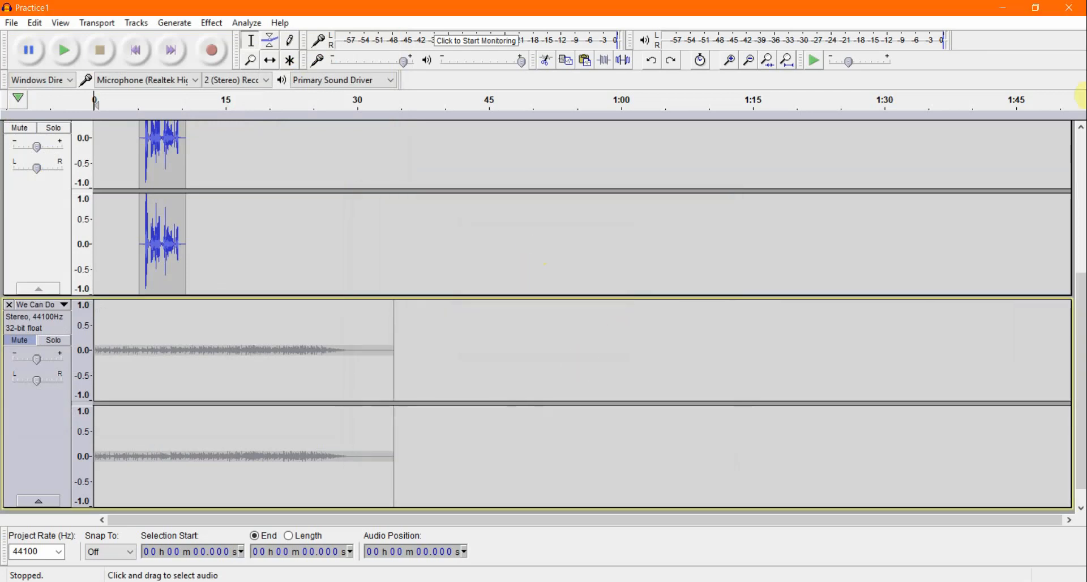
Switch to the Audacity folder in File Explorer, play the exported Practice1 MP3 in Windows Media Player, pause it and close the player
left_click(1003, 7)
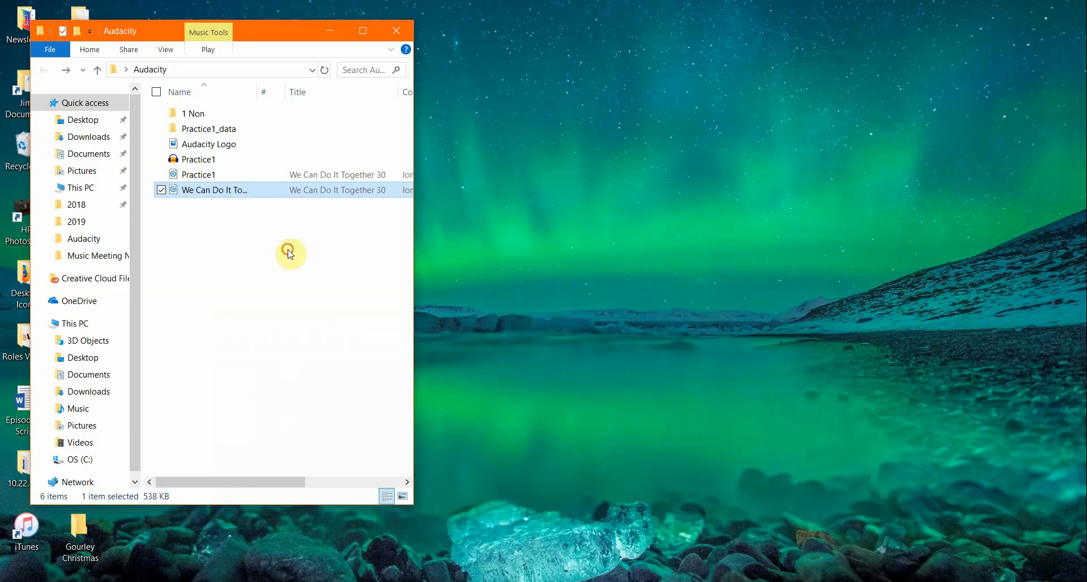
left_click(288, 253)
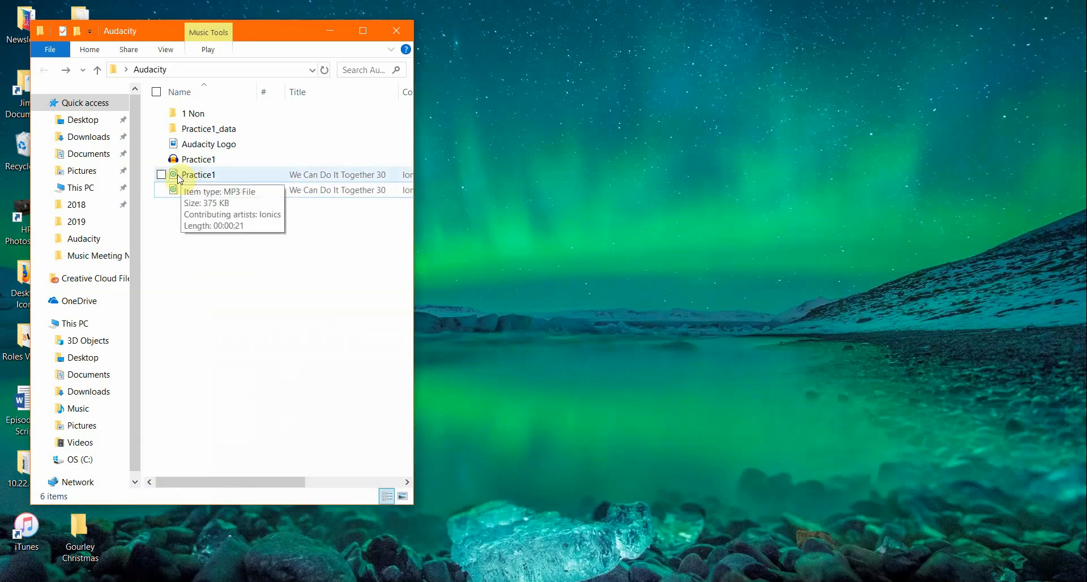
left_click(178, 176)
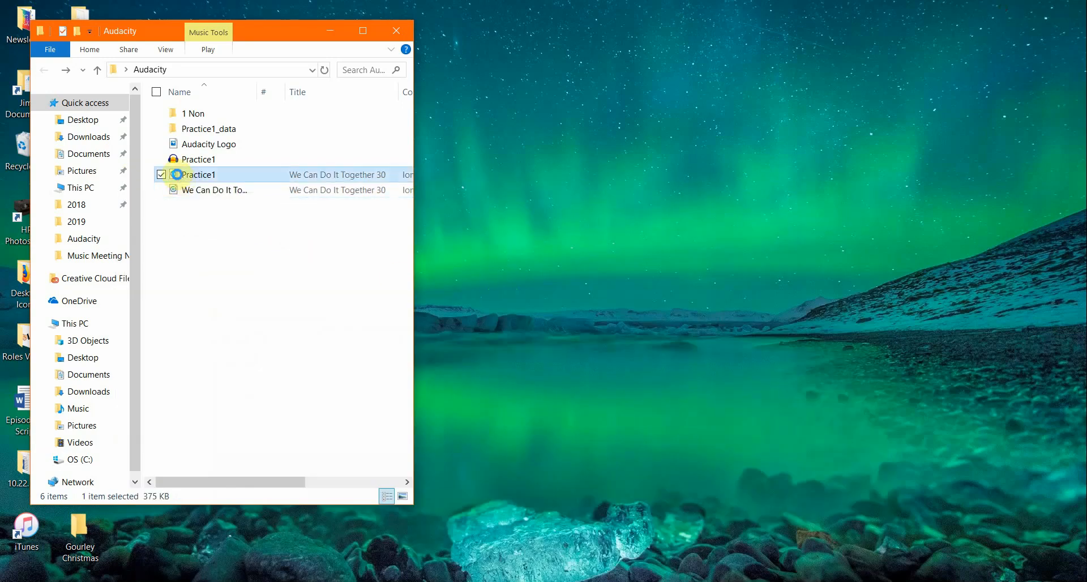
right_click(178, 177)
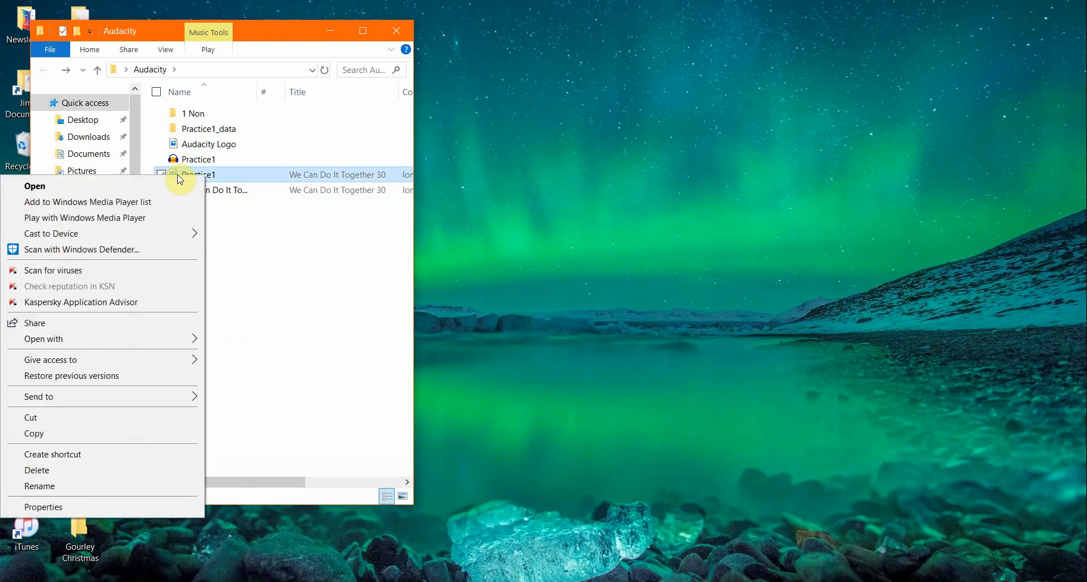
mouse_move(138, 342)
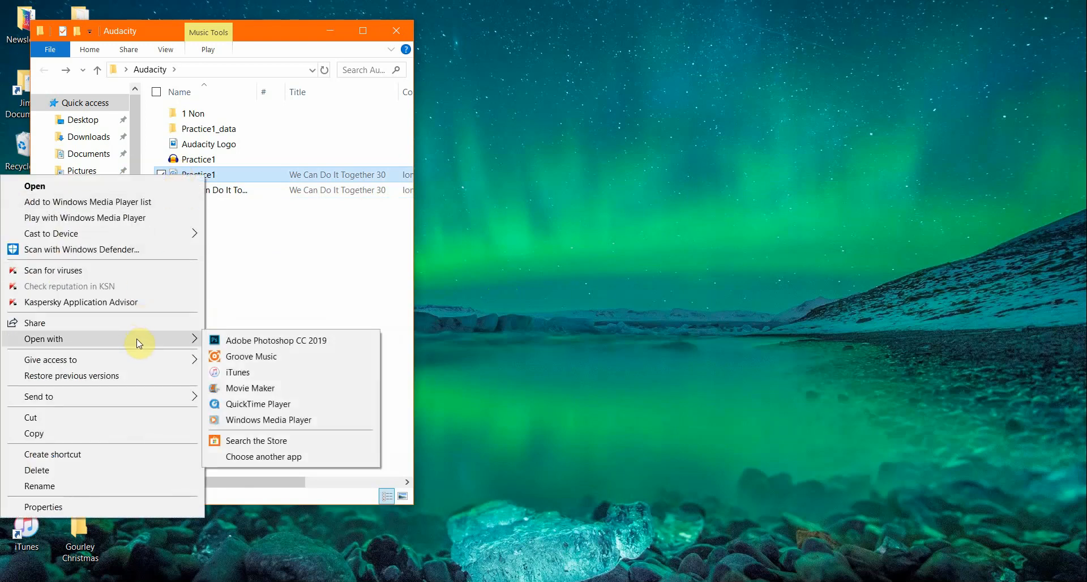
left_click(262, 420)
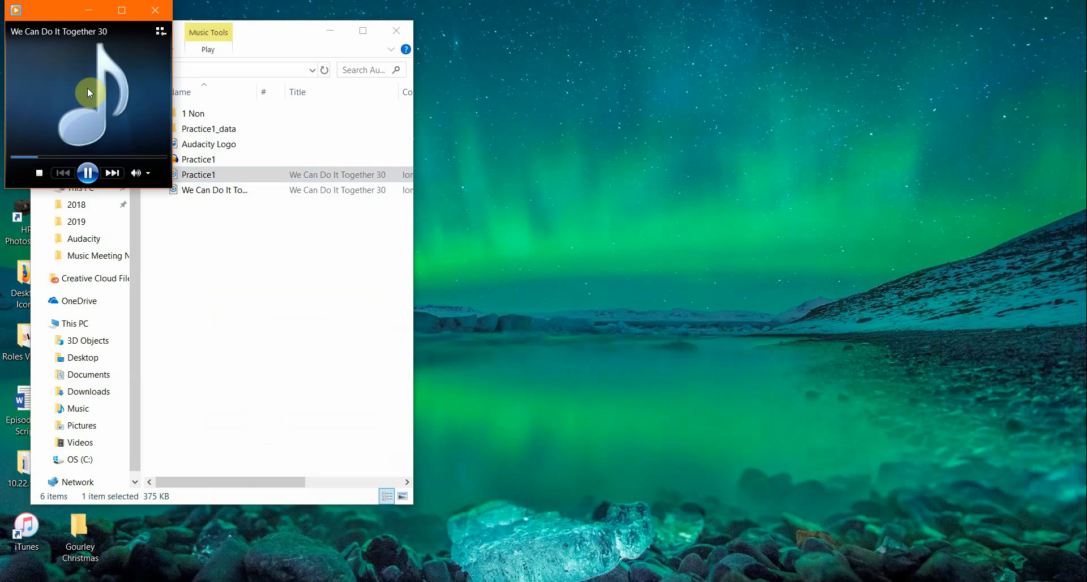
left_click(88, 172)
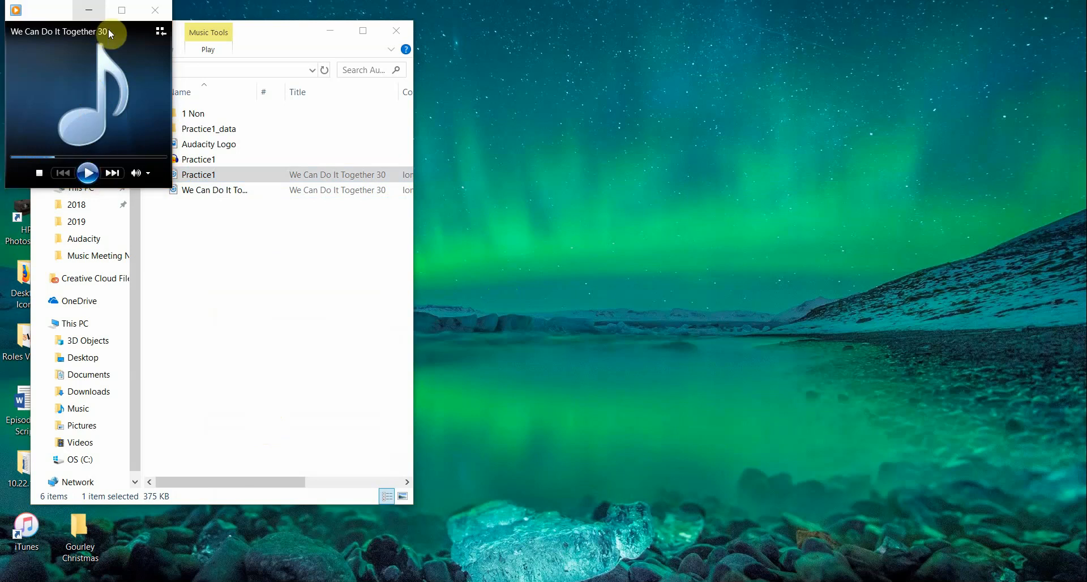
left_click(157, 12)
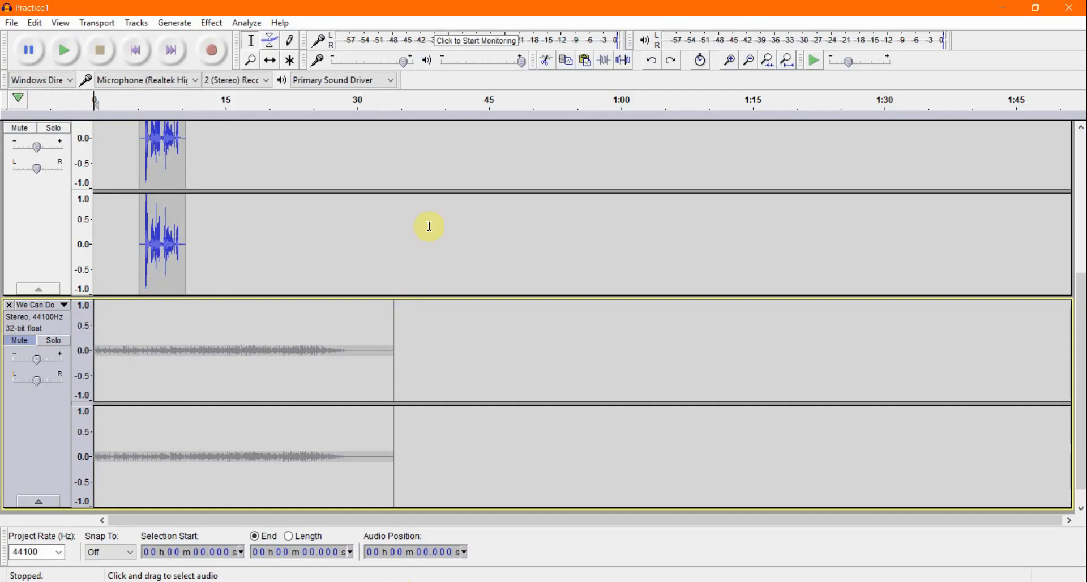
Lower the overall playback volume to its minimum
scroll(429, 224, "up", 5)
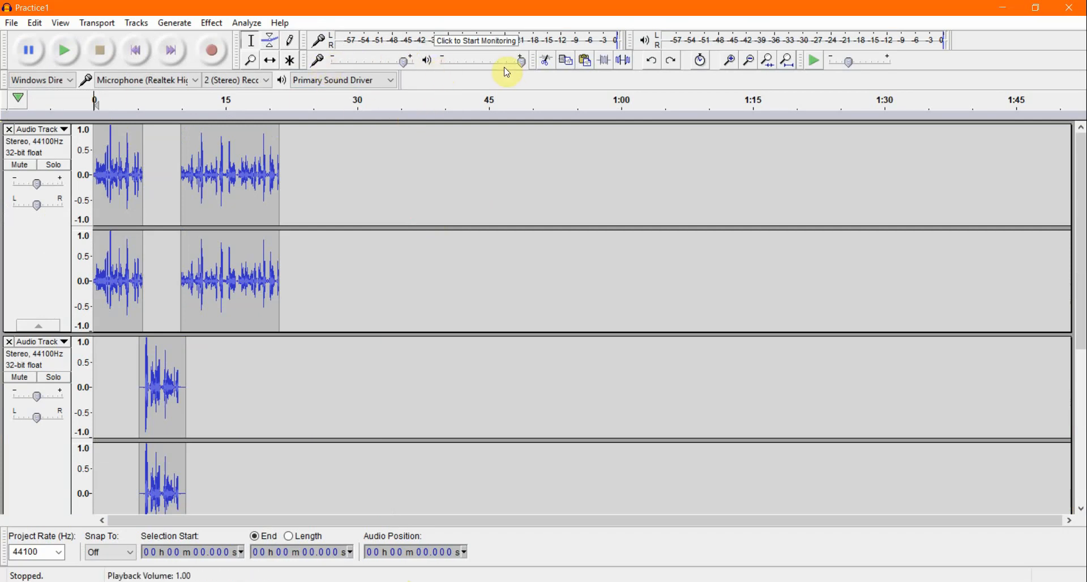
left_click_drag(522, 68, 431, 68)
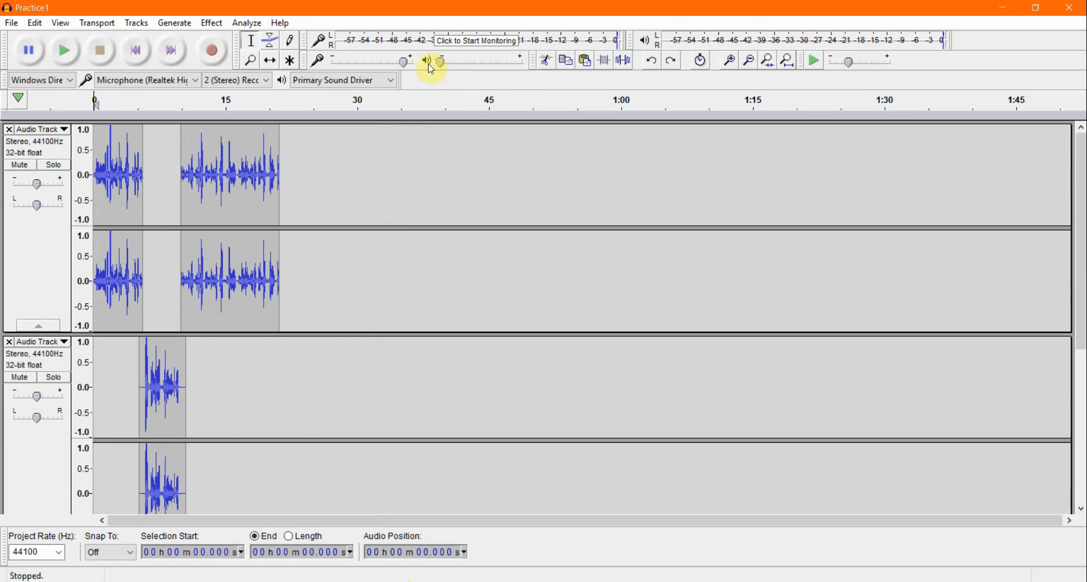